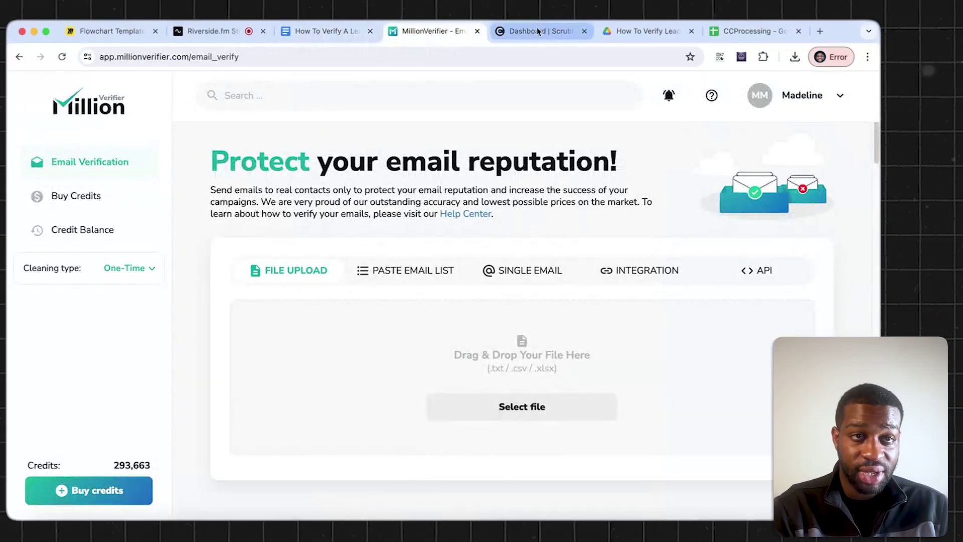
Step: Open the CCProcessing.csv lead list from Drive as a Google Sheets spreadsheet
left_click(537, 30)
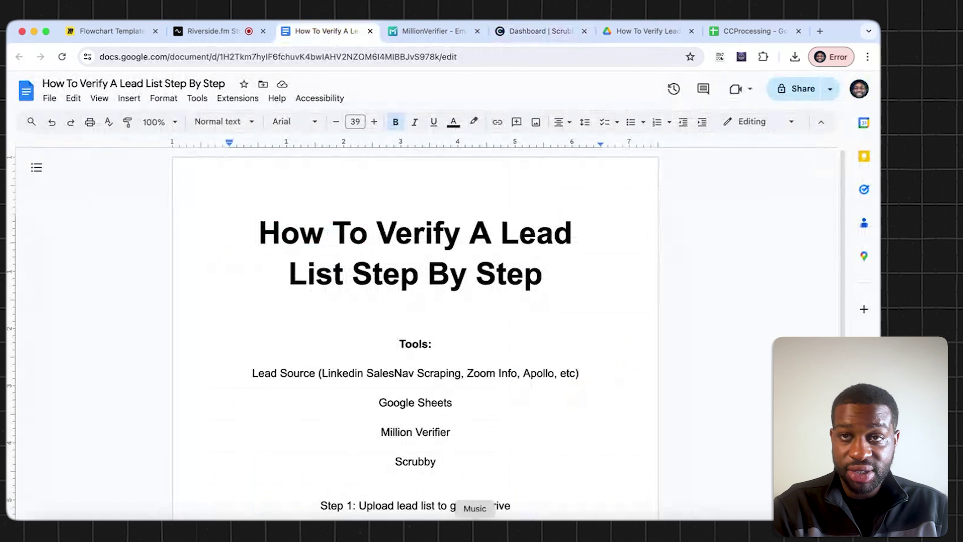
left_click(648, 33)
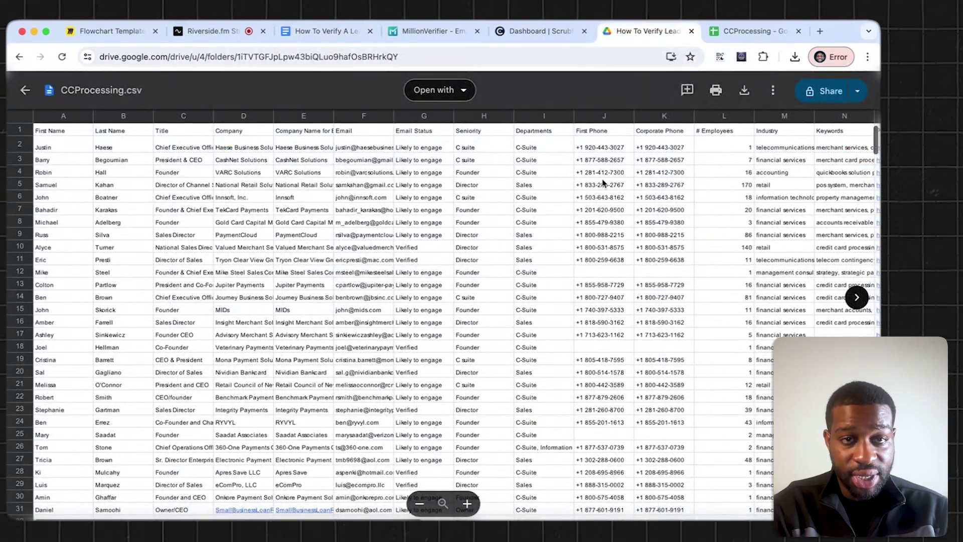
left_click(435, 91)
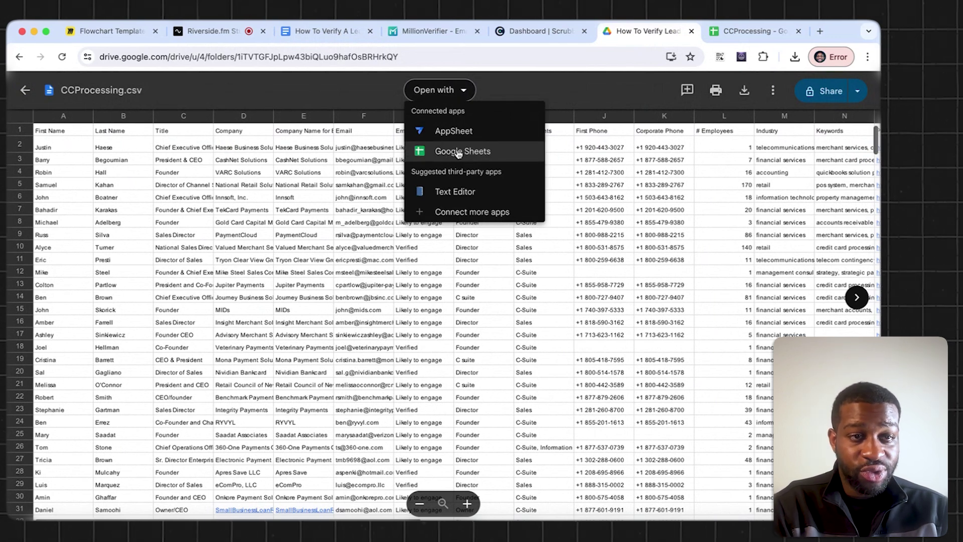
left_click(479, 157)
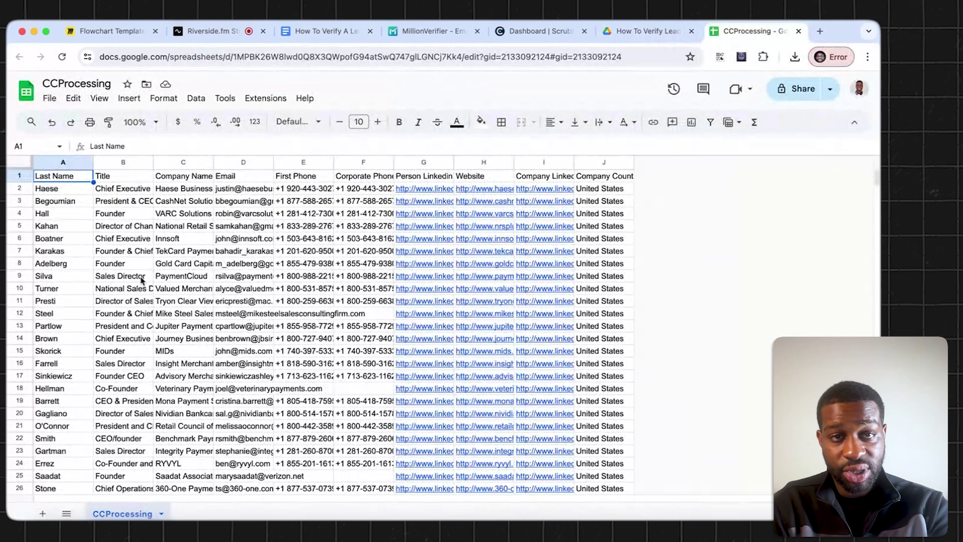
Step: Insert two blank columns to the left of the First Phone column
left_click(303, 238)
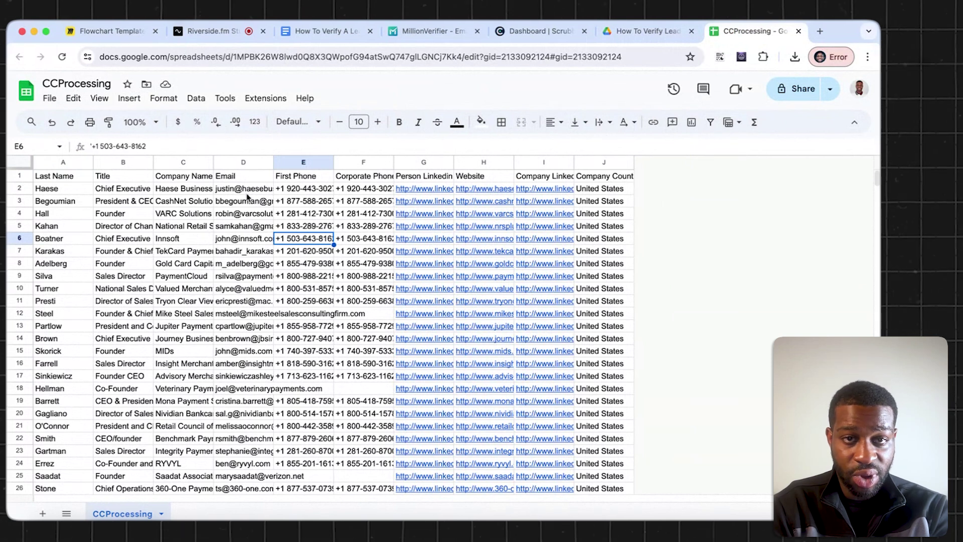
left_click(242, 163)
right_click(287, 163)
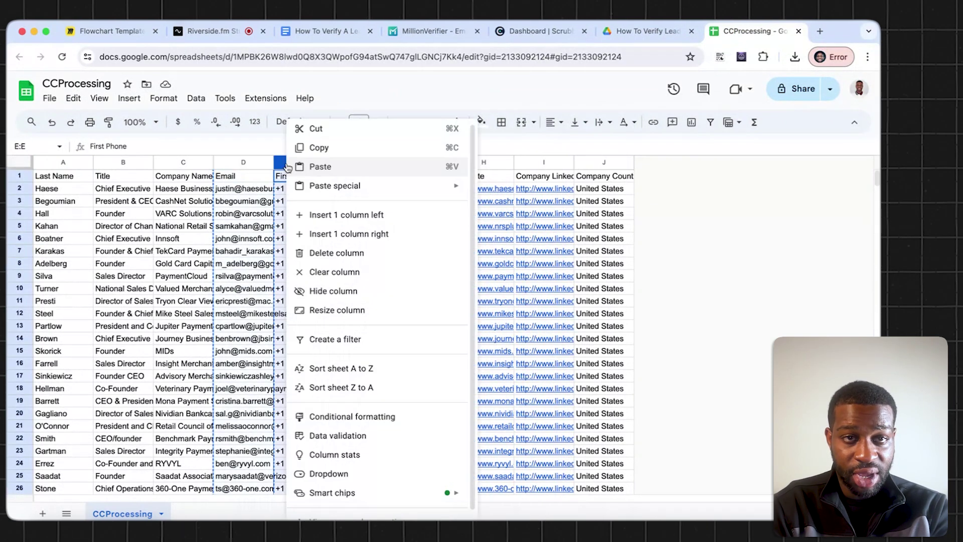
left_click(334, 216)
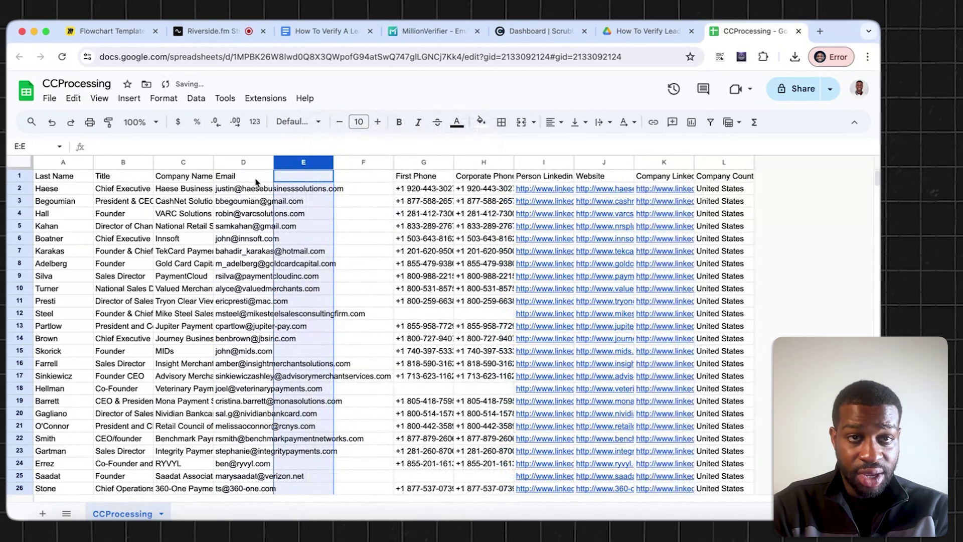
Step: Copy the Email column D into the new blank column E
left_click(250, 163)
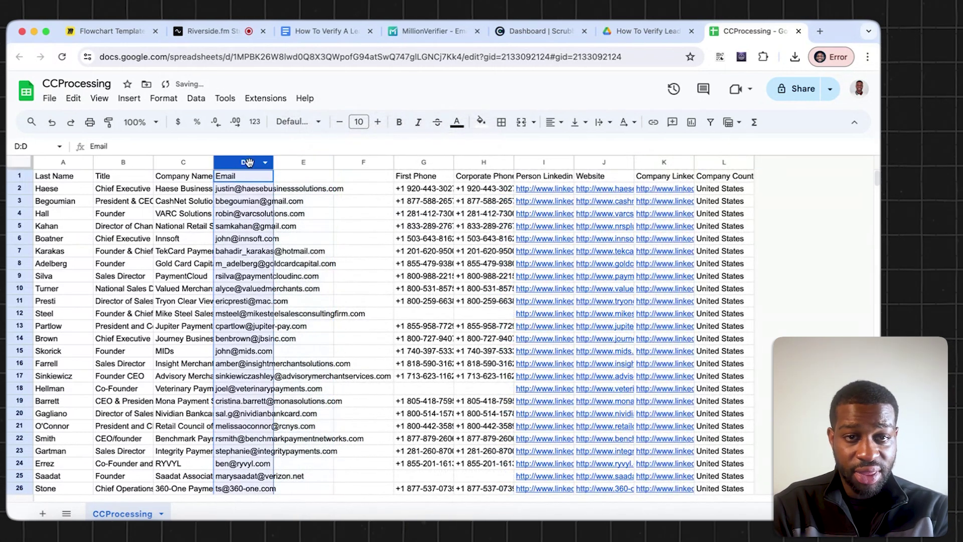
key("ctrl+c")
left_click(304, 176)
key("ctrl+v")
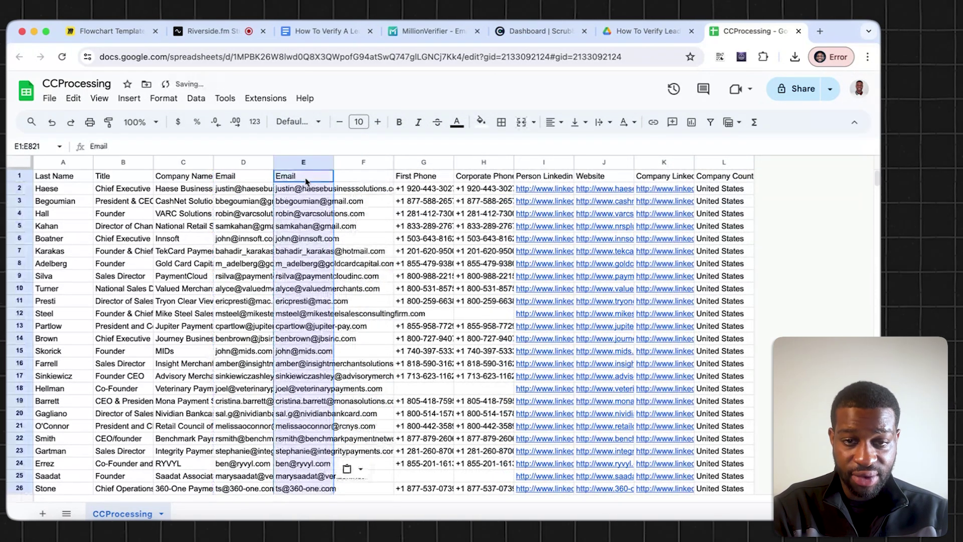
left_click(253, 164)
Step: Convert the column D email addresses to people smart chips and dismiss the invalid-email warning
left_click(265, 164)
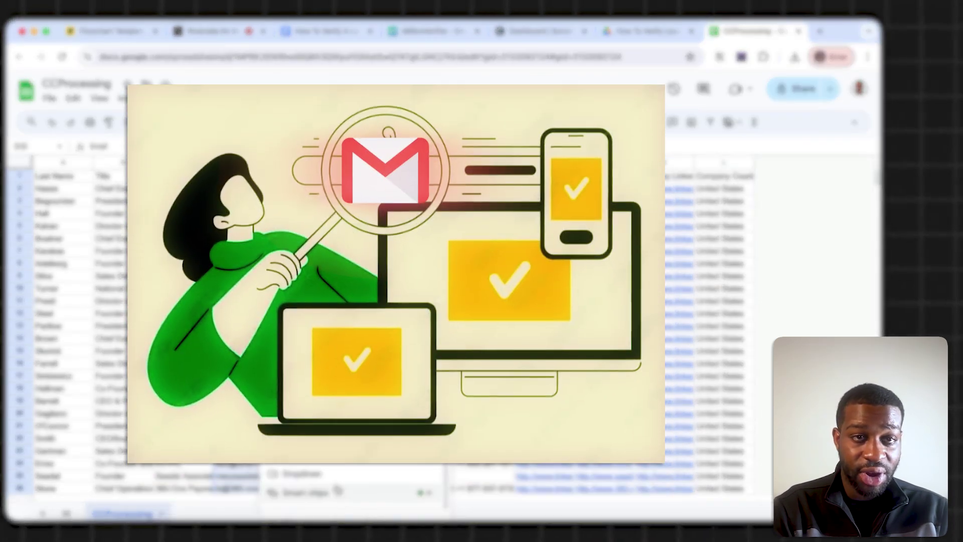
mouse_move(342, 499)
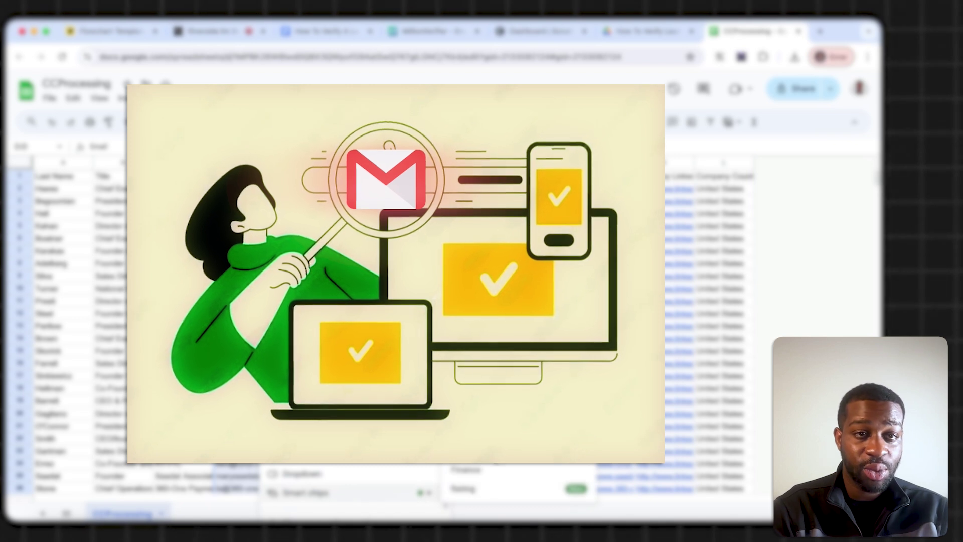
left_click(476, 411)
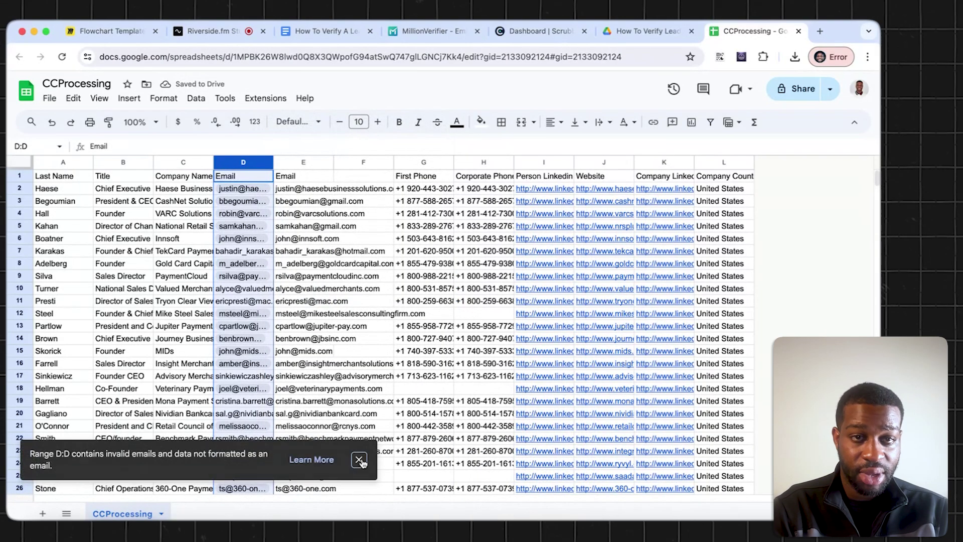
left_click(358, 459)
mouse_move(231, 192)
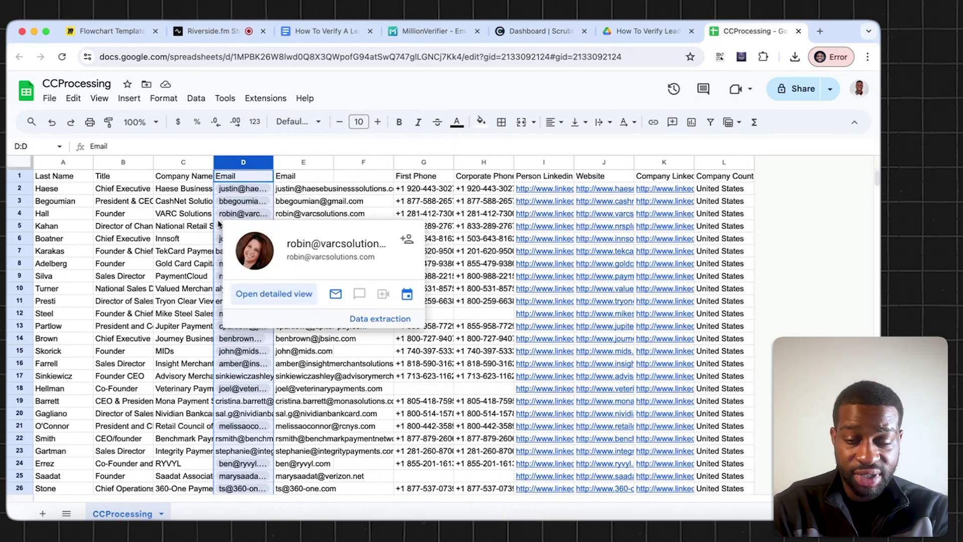
mouse_move(221, 240)
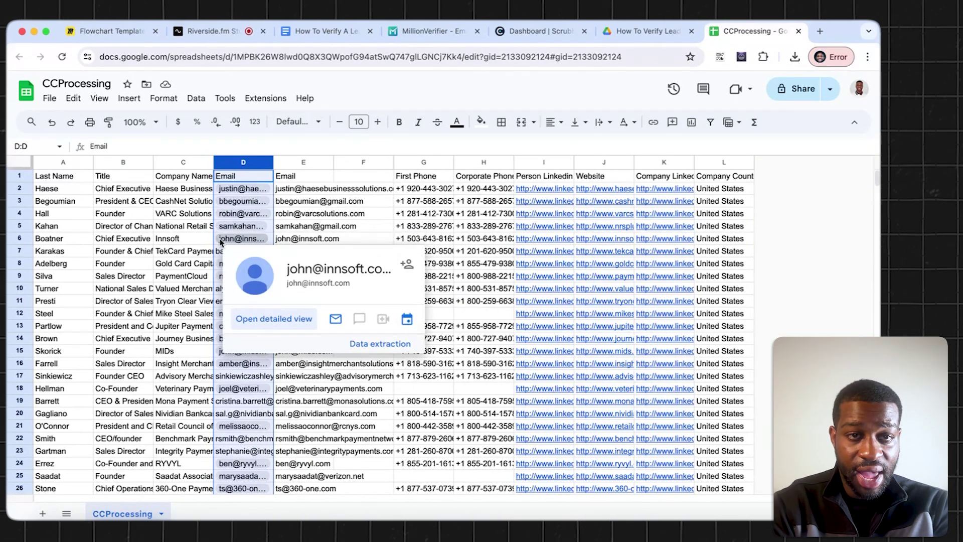
scroll(303, 241, "down", 10)
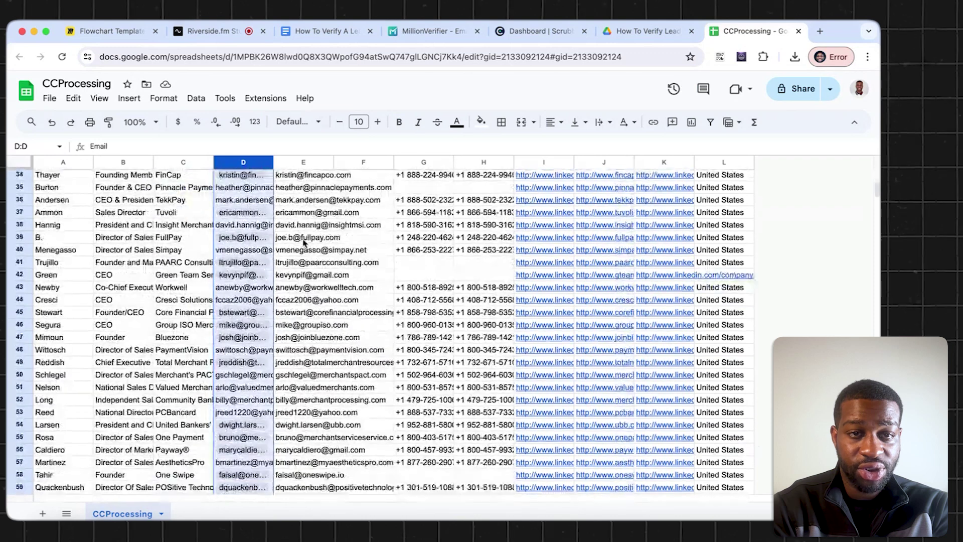
scroll(303, 243, "up", 10)
Step: Enter =NOT(D2=E2) in F2, autofill it down column F, and review the TRUE/FALSE results
left_click(373, 189)
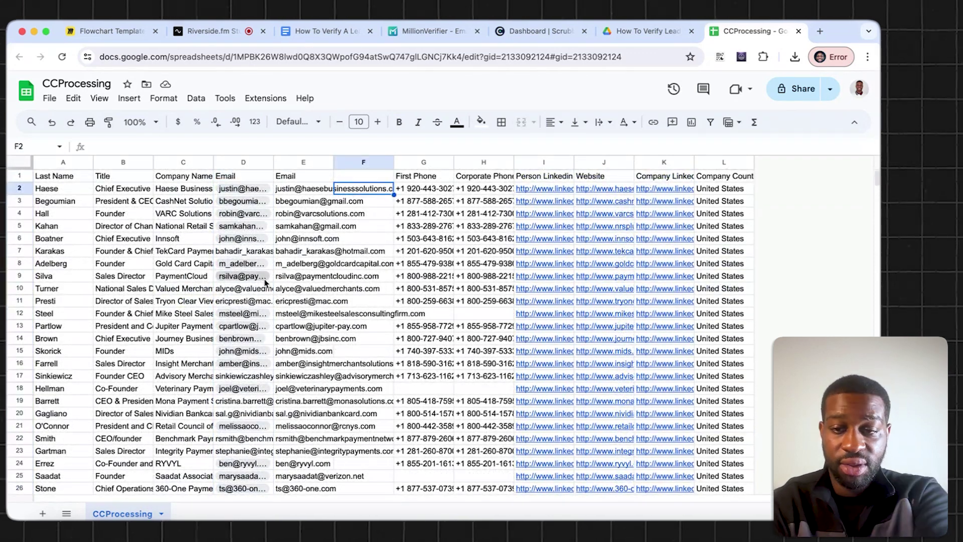
mouse_move(332, 192)
type("=")
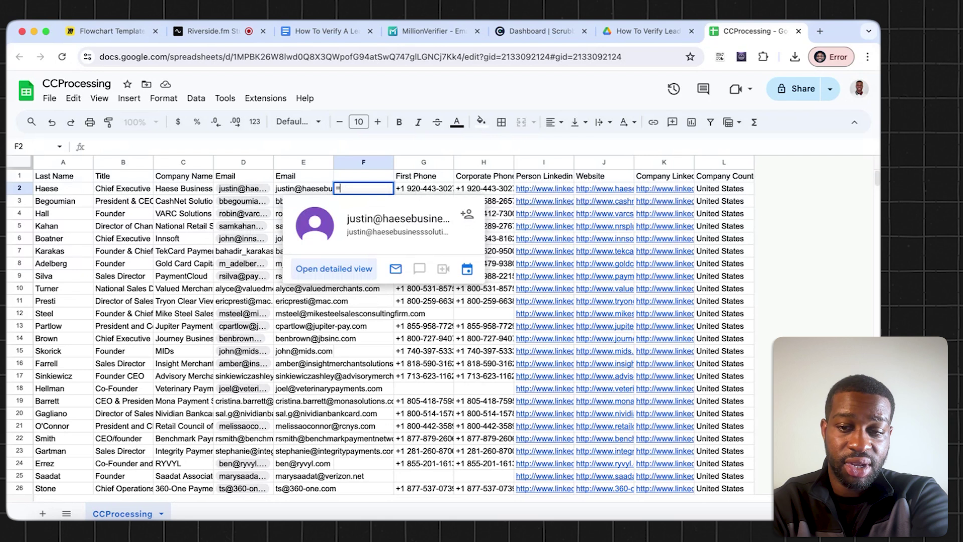
type("not")
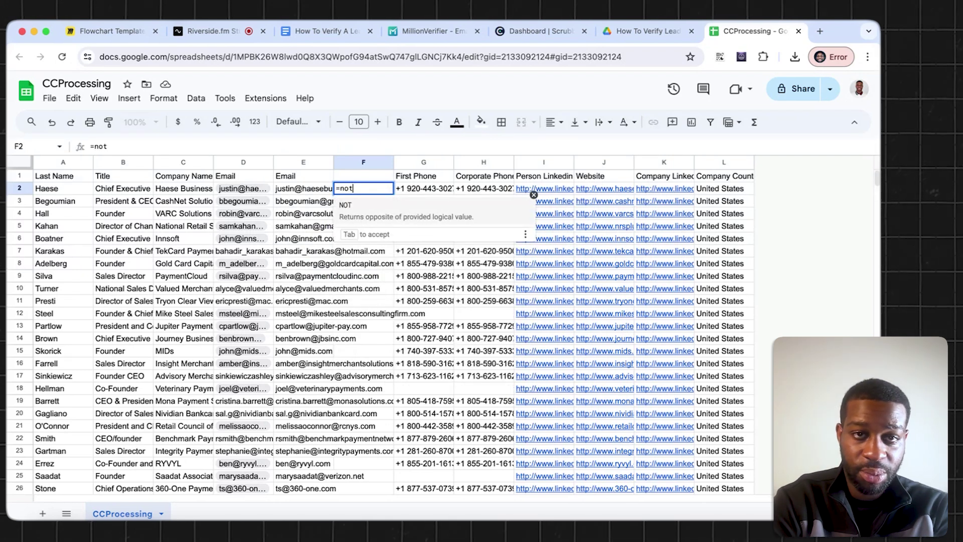
key("Tab")
left_click(264, 188)
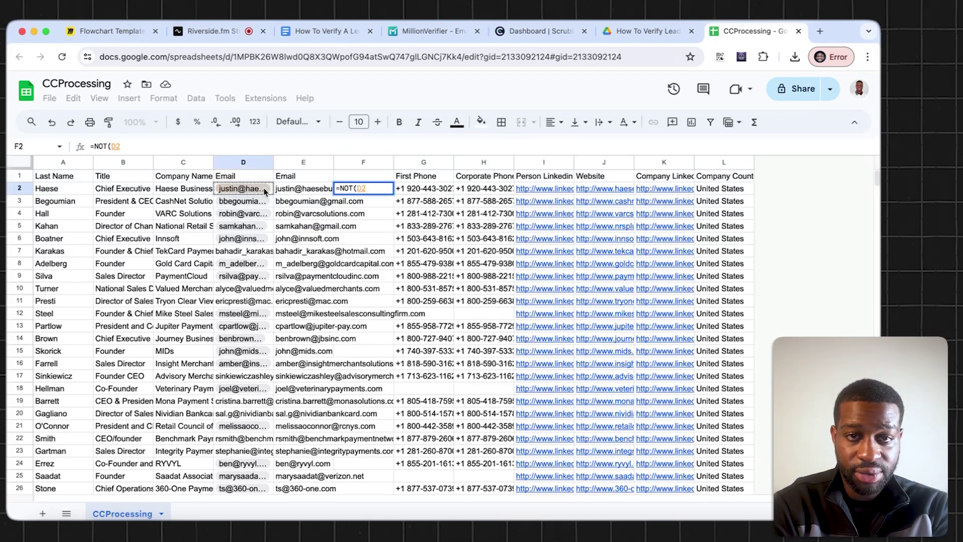
type("=")
left_click(310, 190)
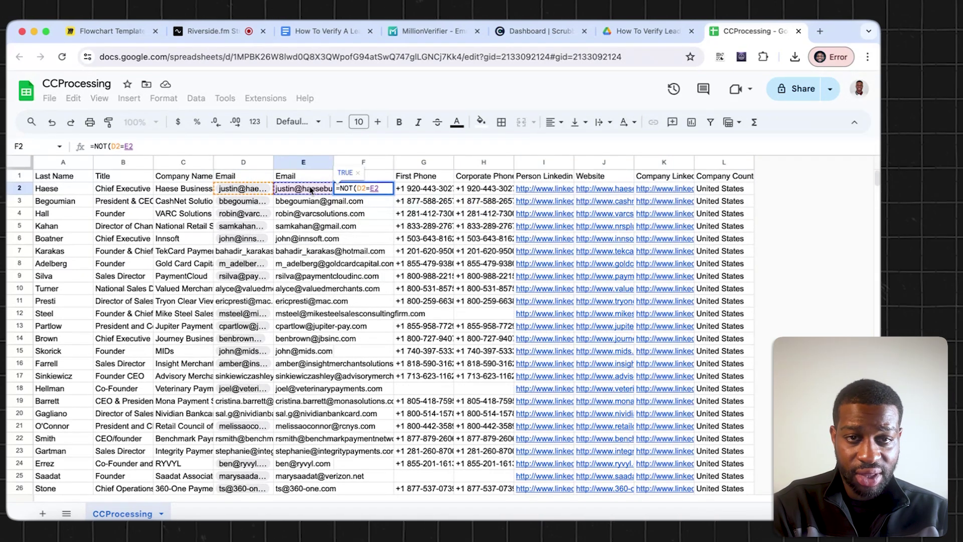
key("Return")
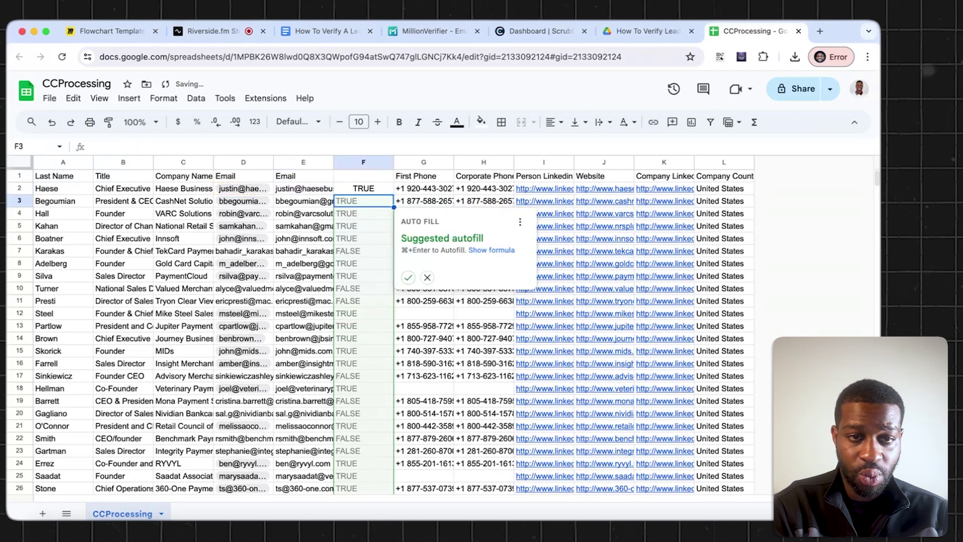
left_click(409, 277)
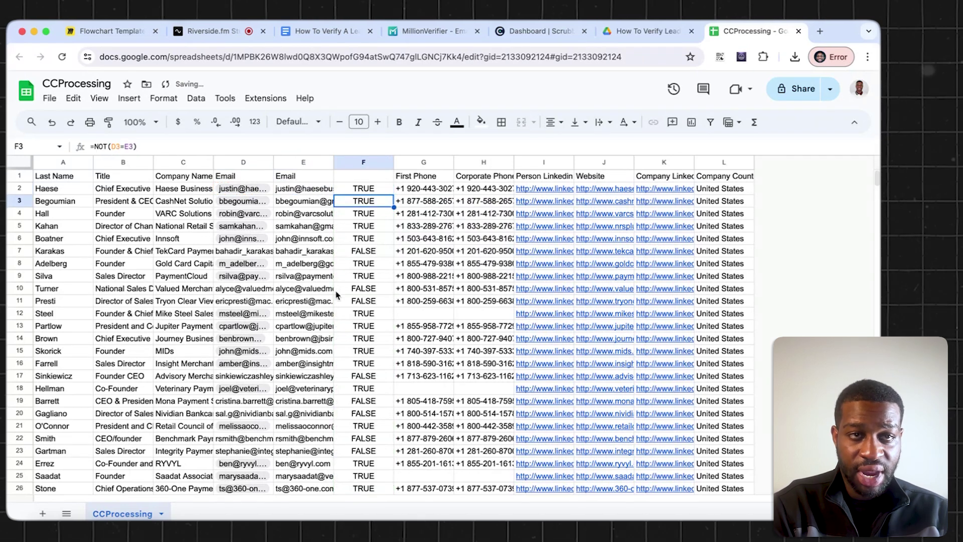
scroll(331, 322, "down", 15)
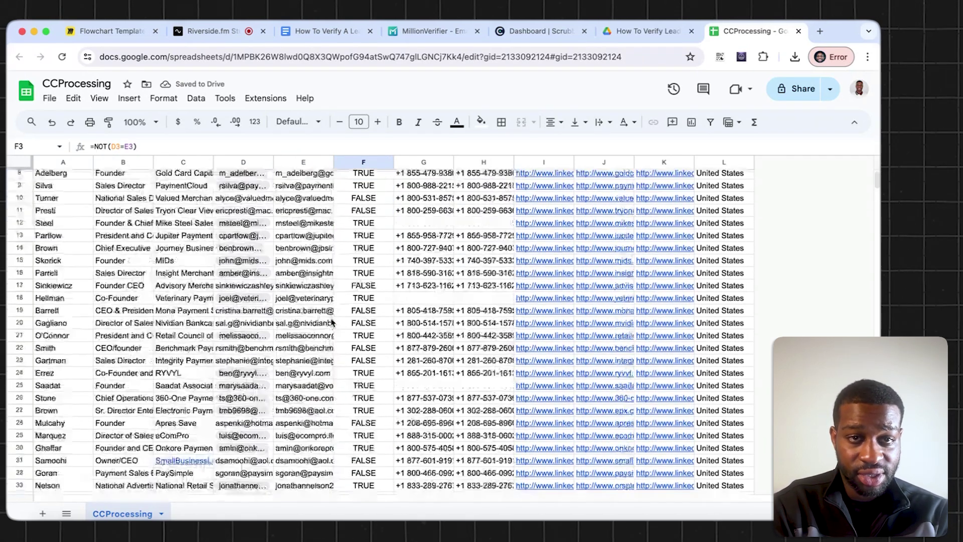
scroll(331, 322, "up", 15)
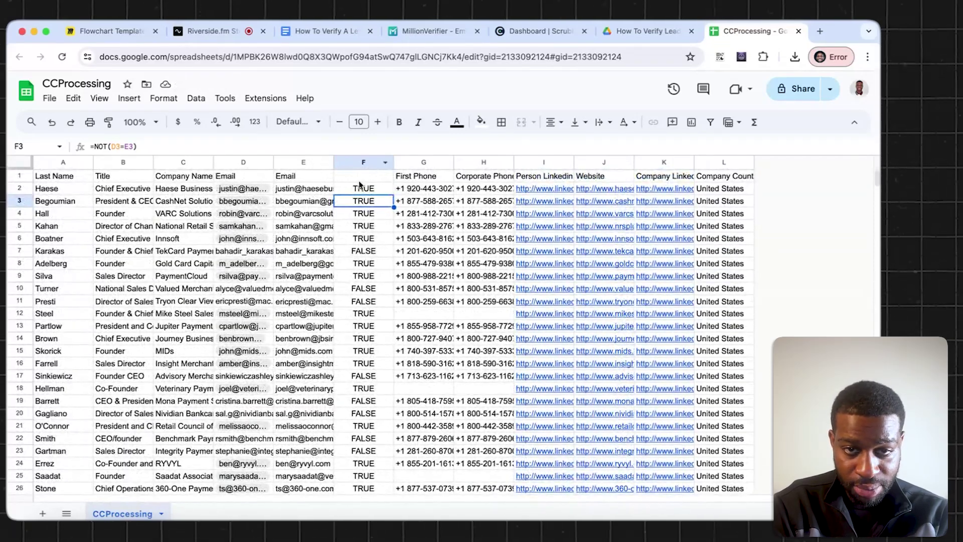
Step: Filter column F to show only FALSE rows and select the visible lead rows
left_click(384, 166)
left_click(385, 165)
left_click(386, 165)
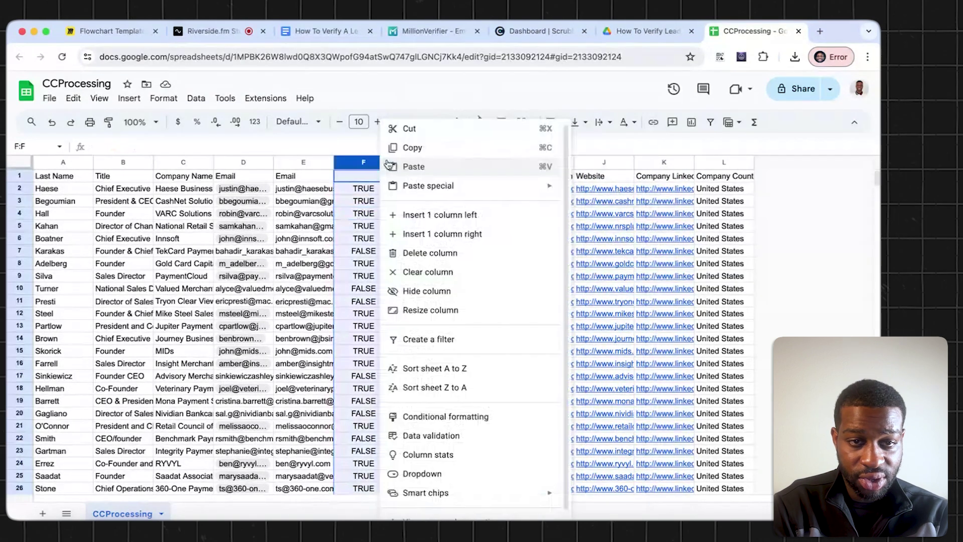
left_click(423, 341)
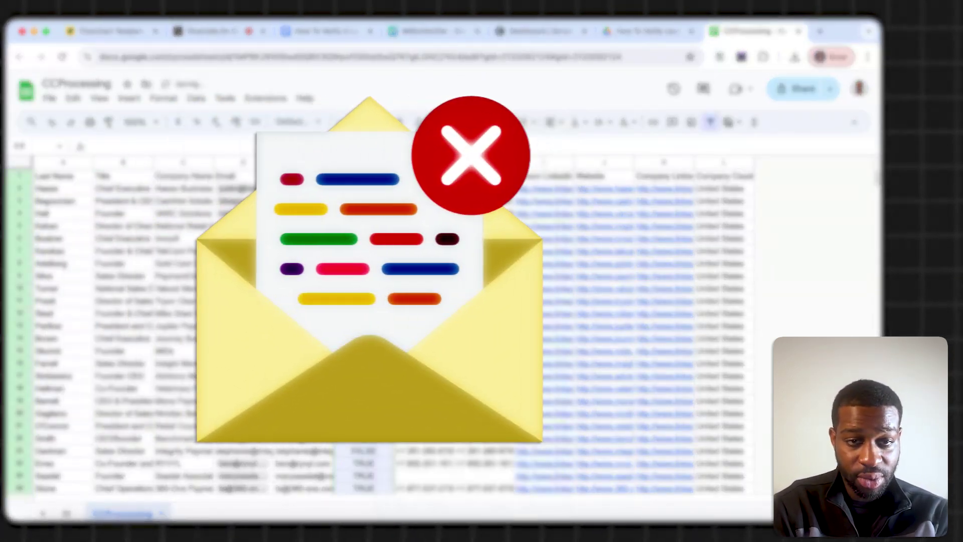
left_click(387, 177)
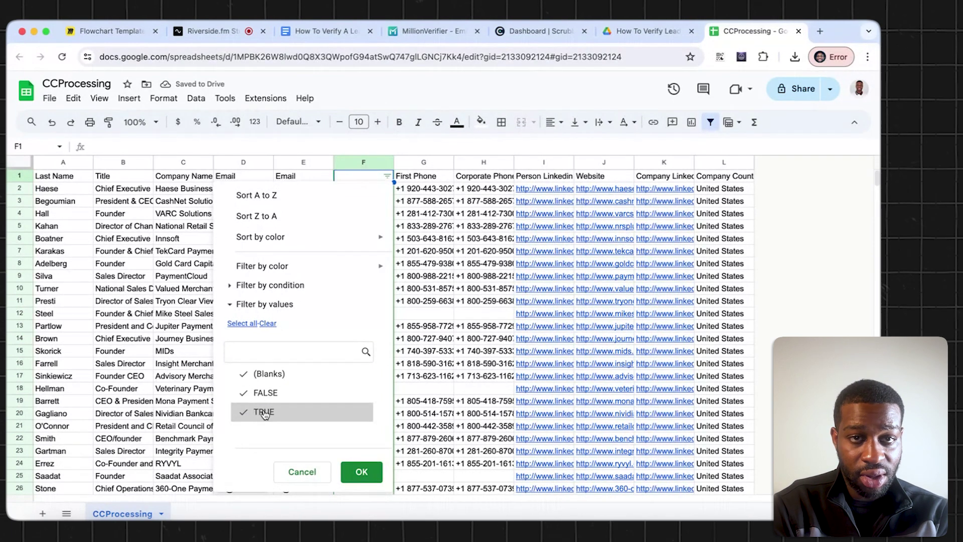
key("Return")
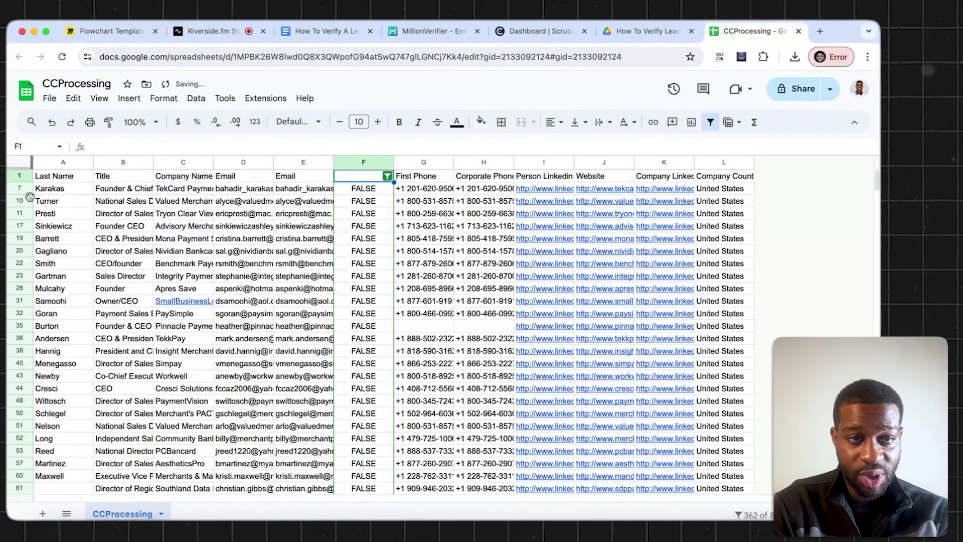
left_click_drag(18, 190, 19, 457)
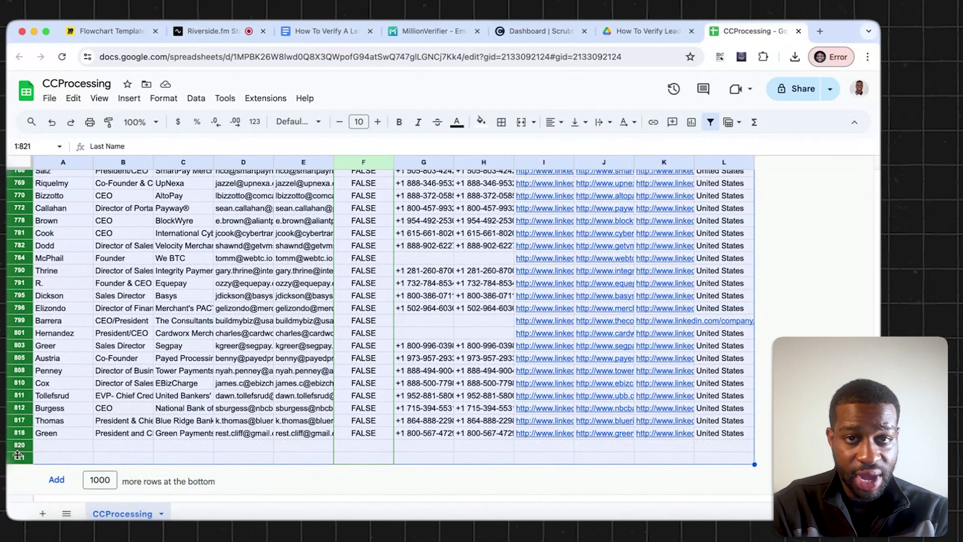
Step: Copy the FALSE rows, title the new spreadsheet 'Invalid CC Processing Leads', and close the Tables panel
key("super+c")
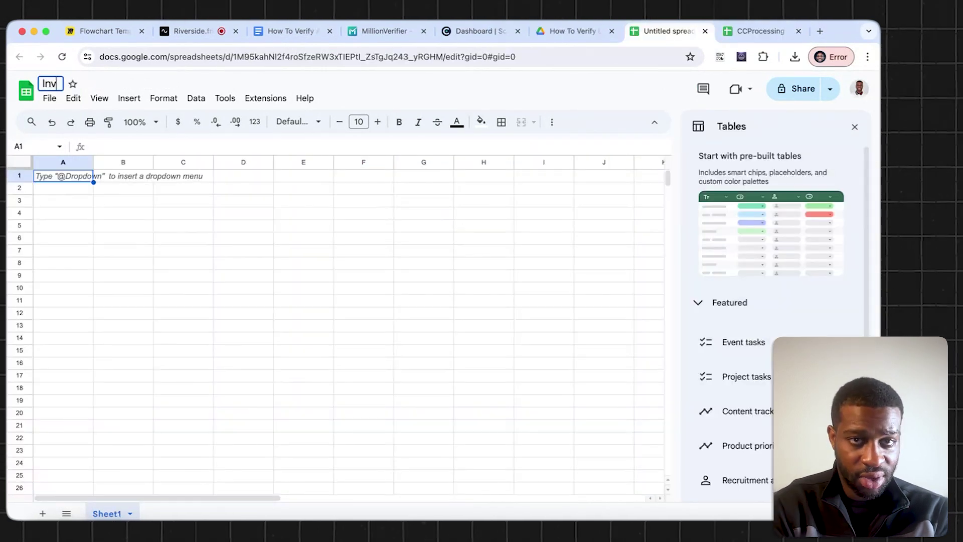
type("C")
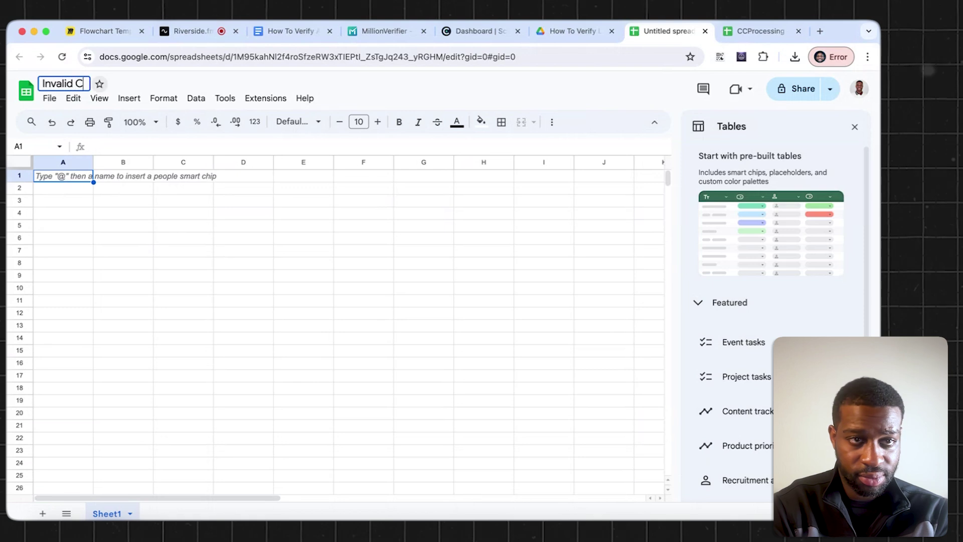
type("C Processing Leads")
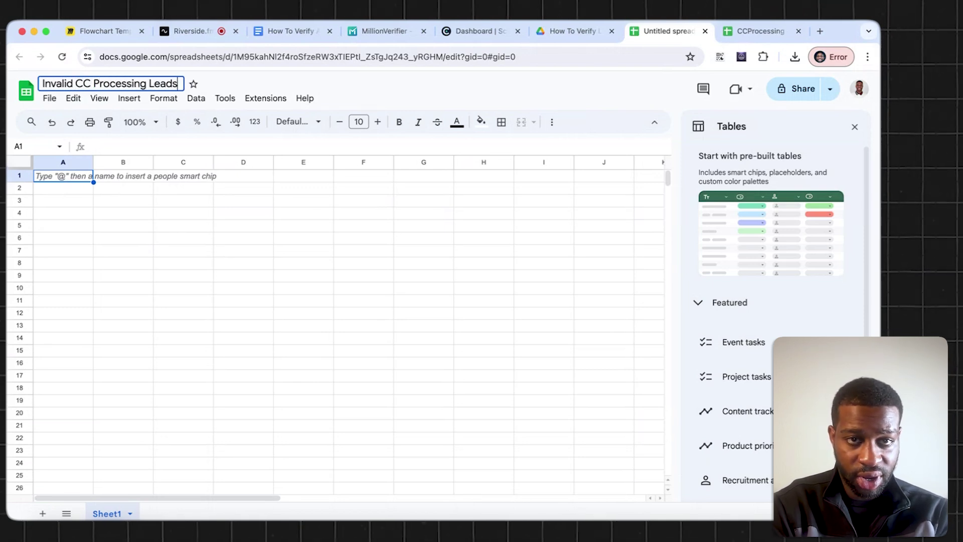
left_click(71, 178)
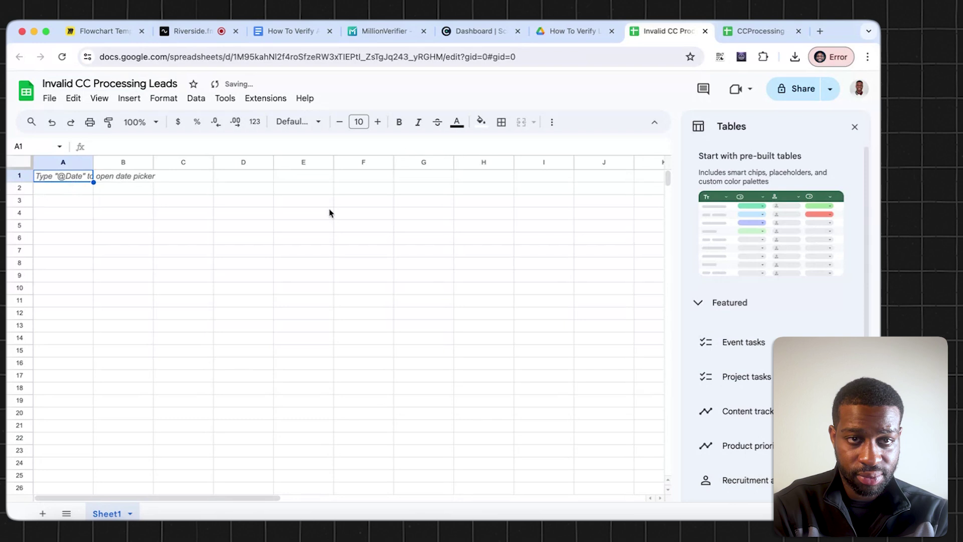
left_click(855, 128)
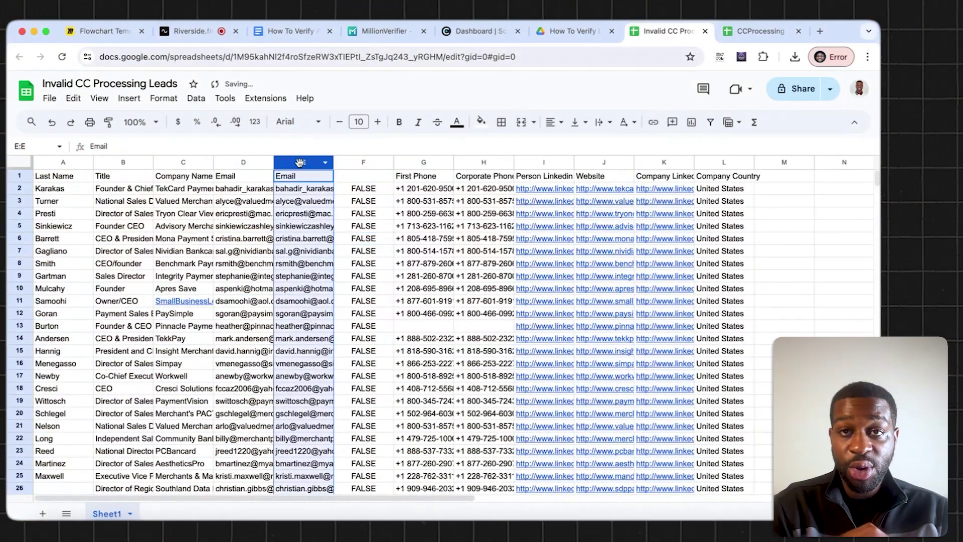
Step: Delete the duplicate Email and check columns E–F from the pasted invalid leads
left_click(353, 162, "ctrl")
right_click(352, 159)
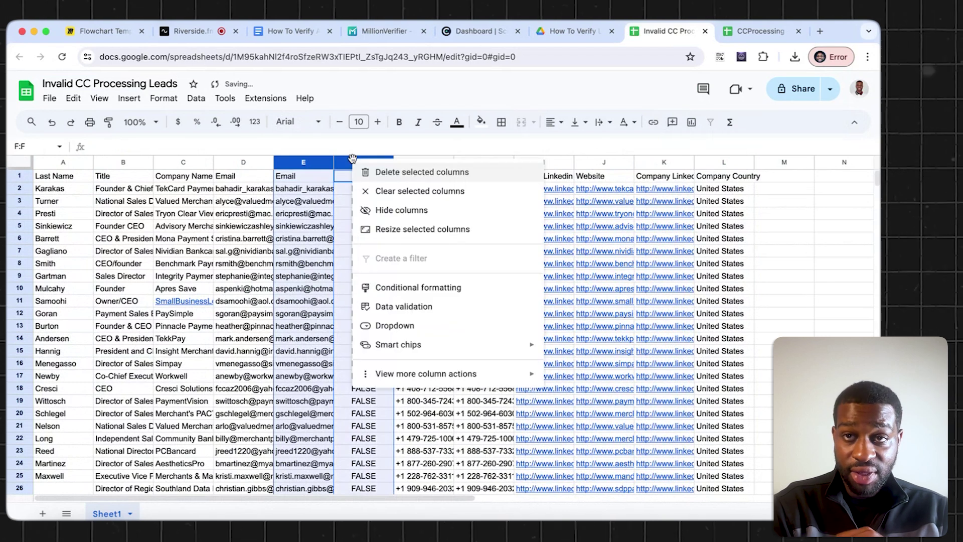
left_click(396, 175)
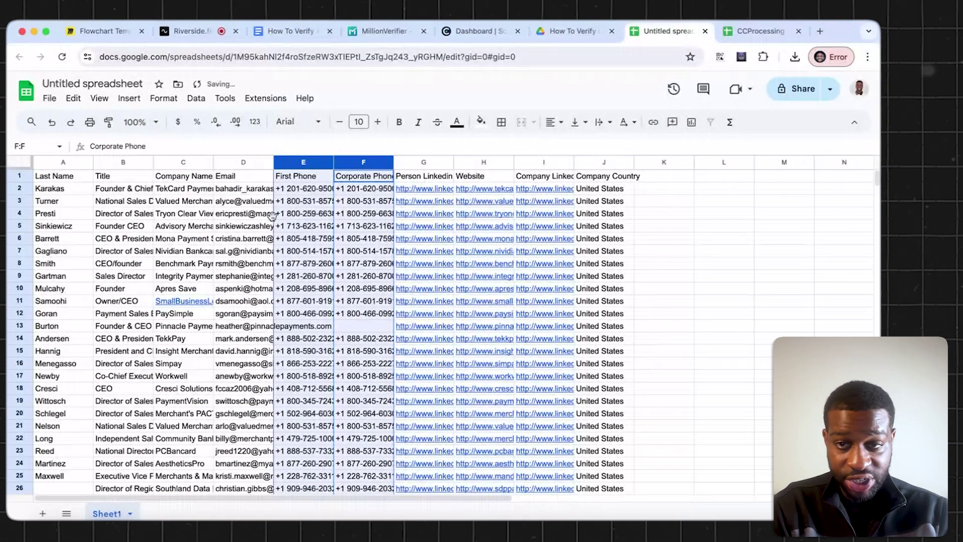
left_click(248, 217)
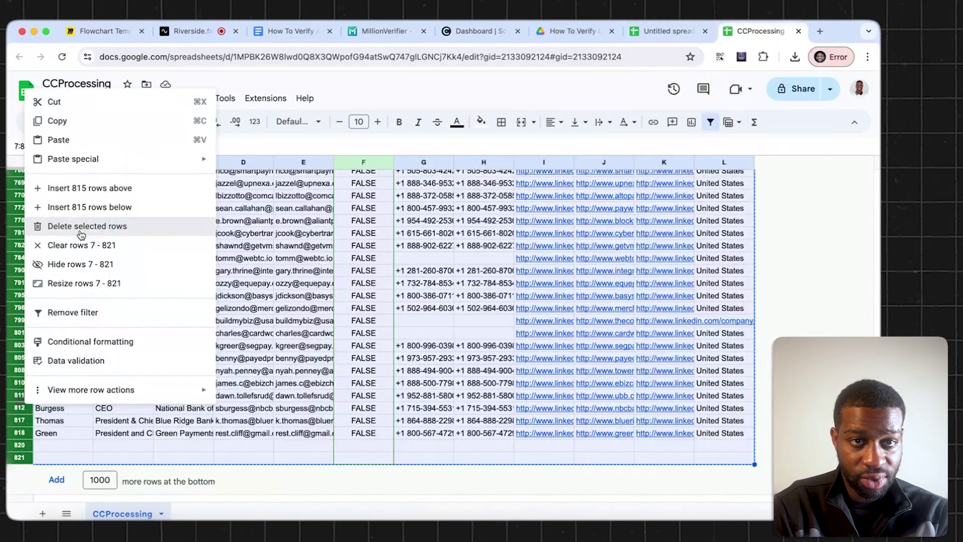
Step: Delete the filtered FALSE rows from CCProcessing and remove the filter
key("Return")
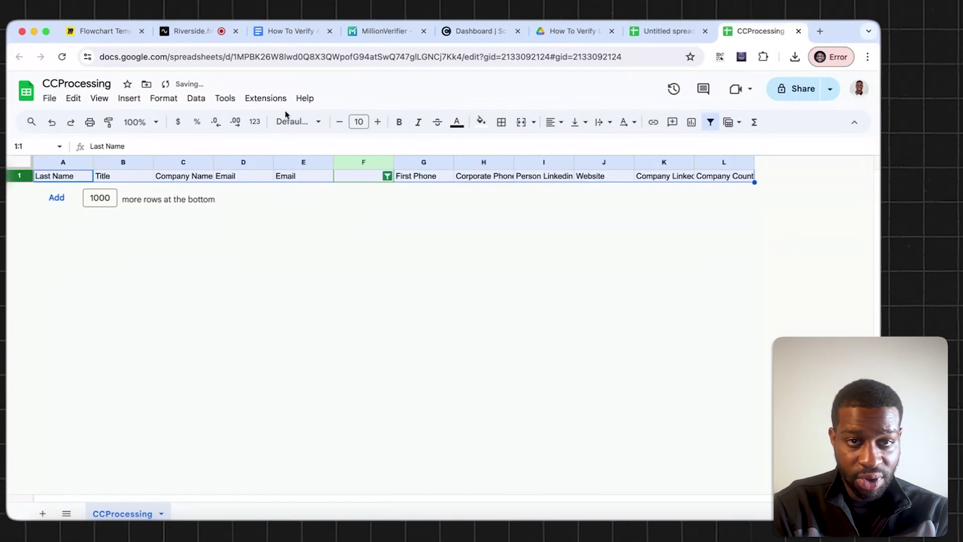
left_click(196, 99)
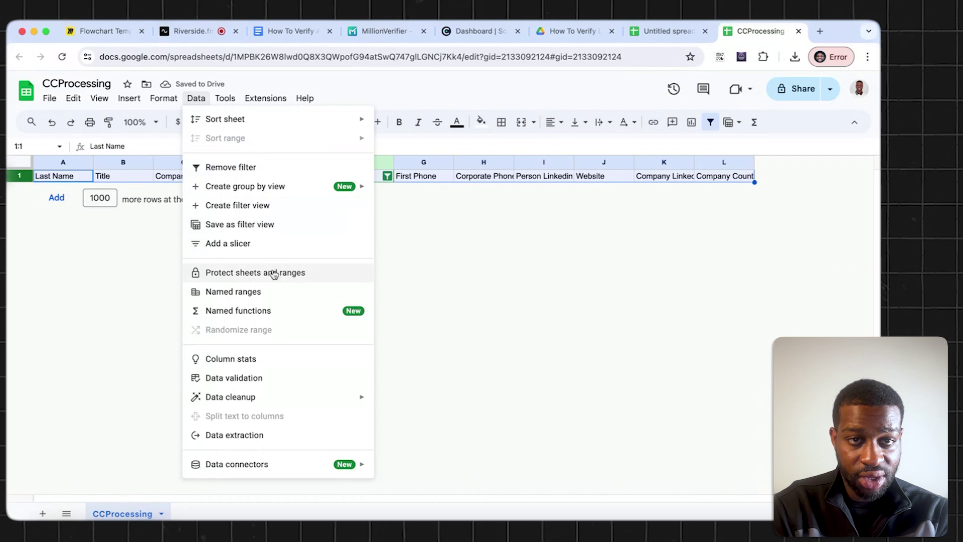
left_click(230, 169)
left_click(367, 216)
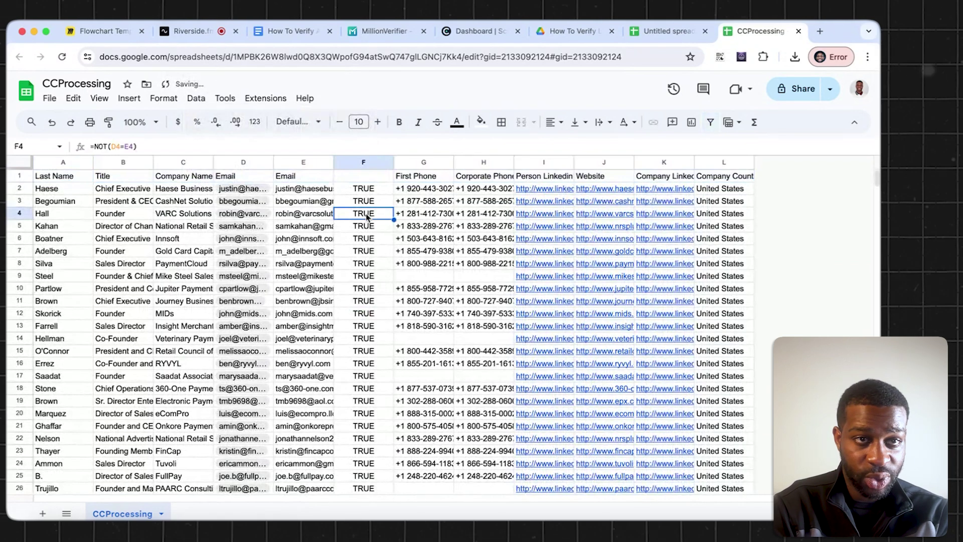
Step: Delete the two helper columns and retitle the spreadsheet 'CCProcessing Valid Emails'
left_click(252, 163)
left_click(363, 162, "ctrl")
right_click(365, 162)
left_click(396, 169)
left_click(75, 84)
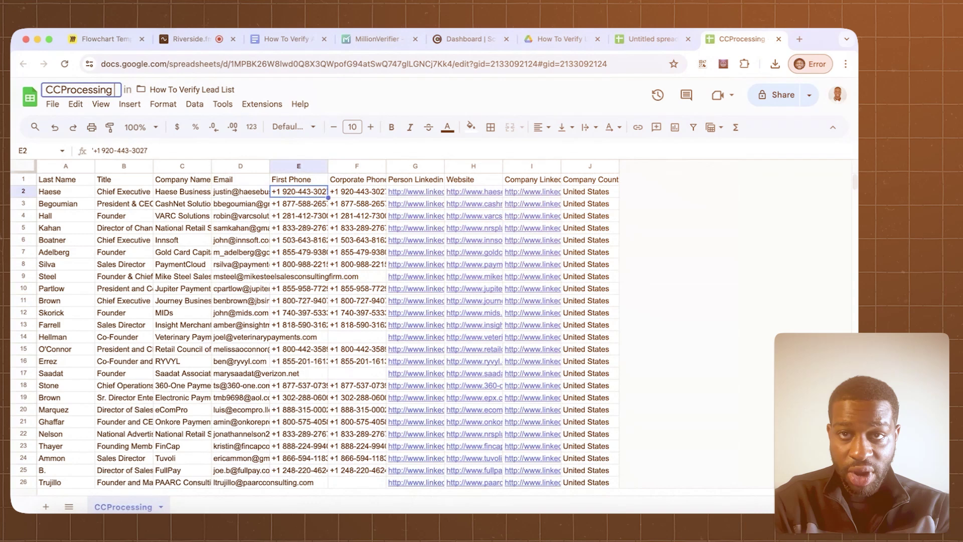
type("Valid Emails")
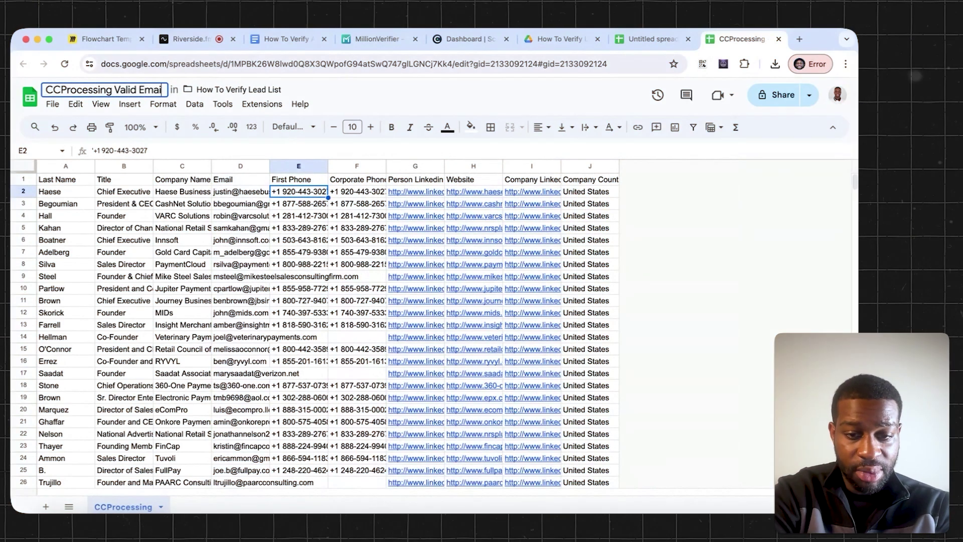
Step: Rename the invalid-leads spreadsheet to 'Invalid Emails CC Processing'
left_click(331, 262)
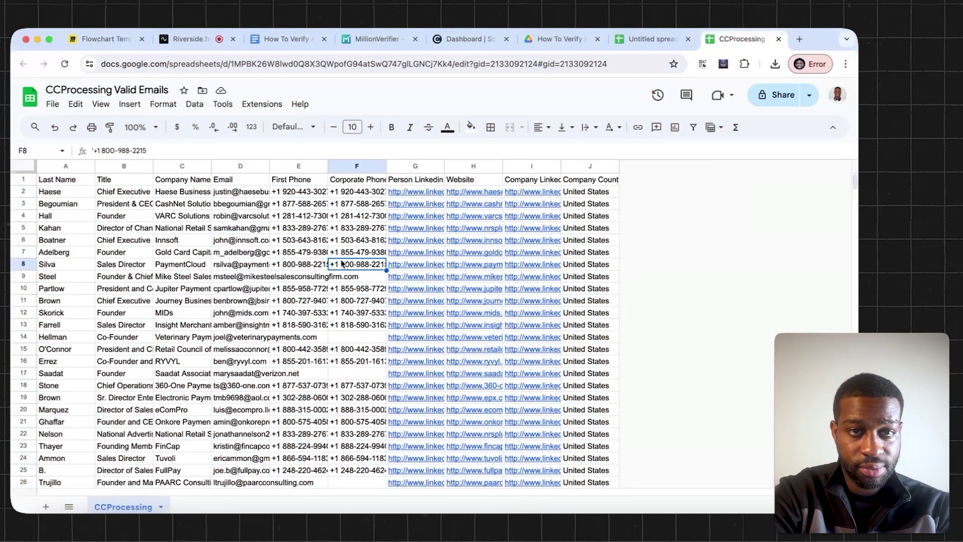
left_click(655, 39)
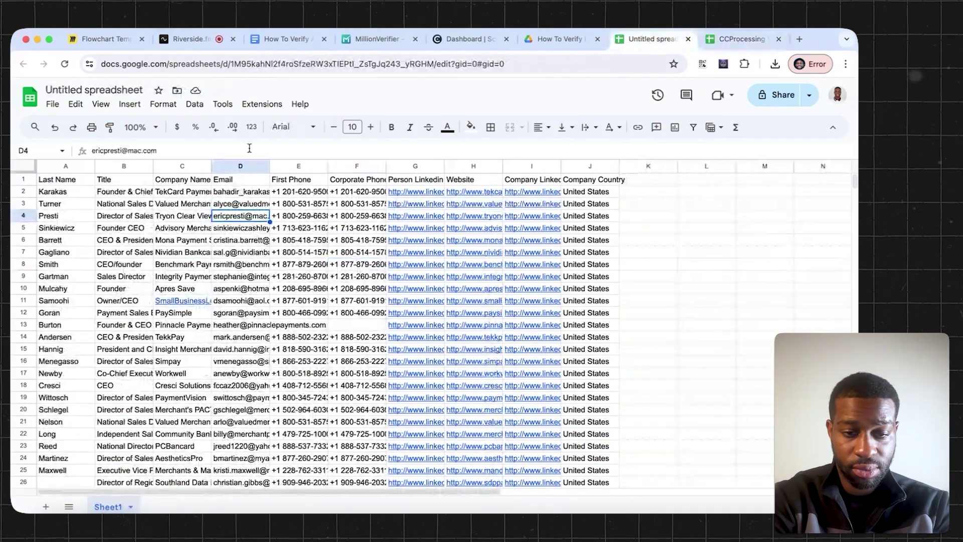
left_click(107, 92)
type("Inv")
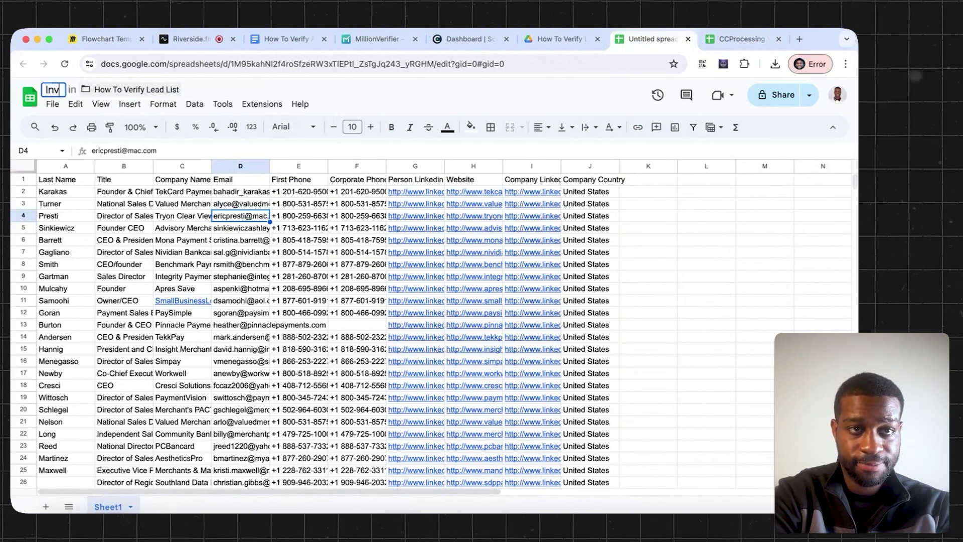
type("alid Emails")
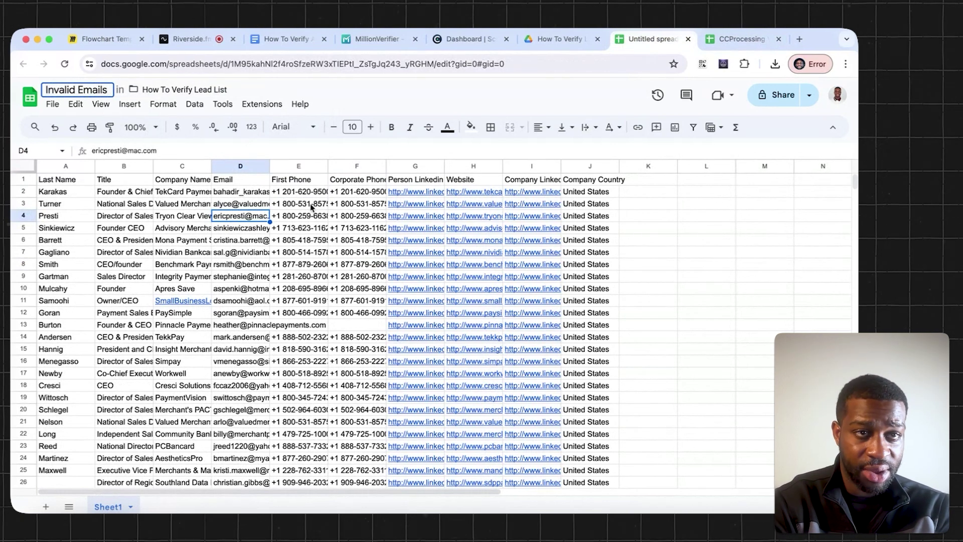
type(" CC Proc")
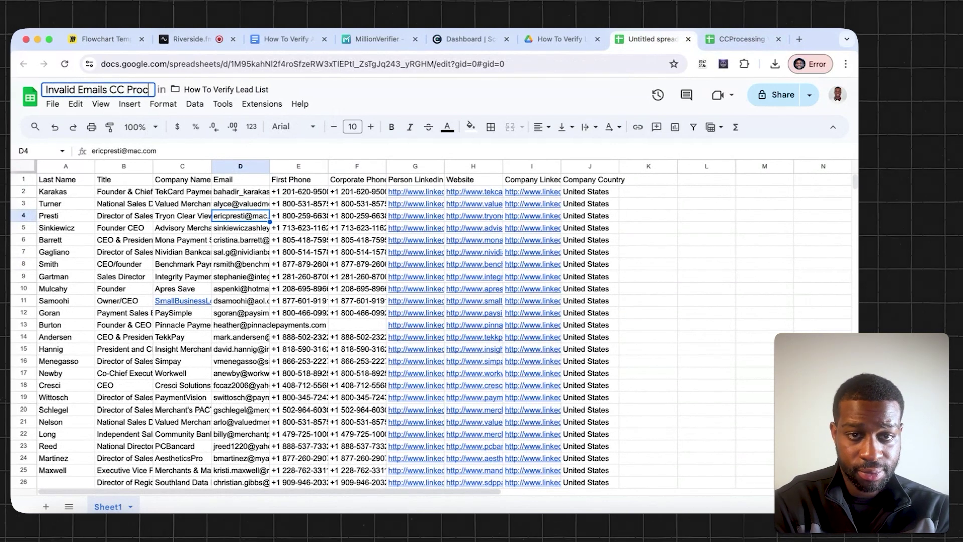
type("essing")
left_click(323, 277)
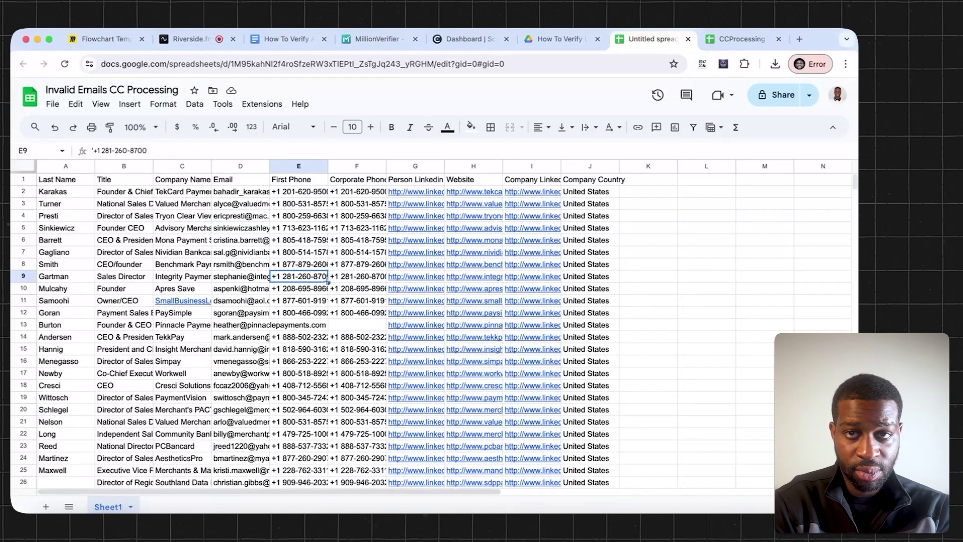
Step: Download the sheet as a Comma Separated Values (.csv) file
left_click(52, 103)
mouse_move(129, 244)
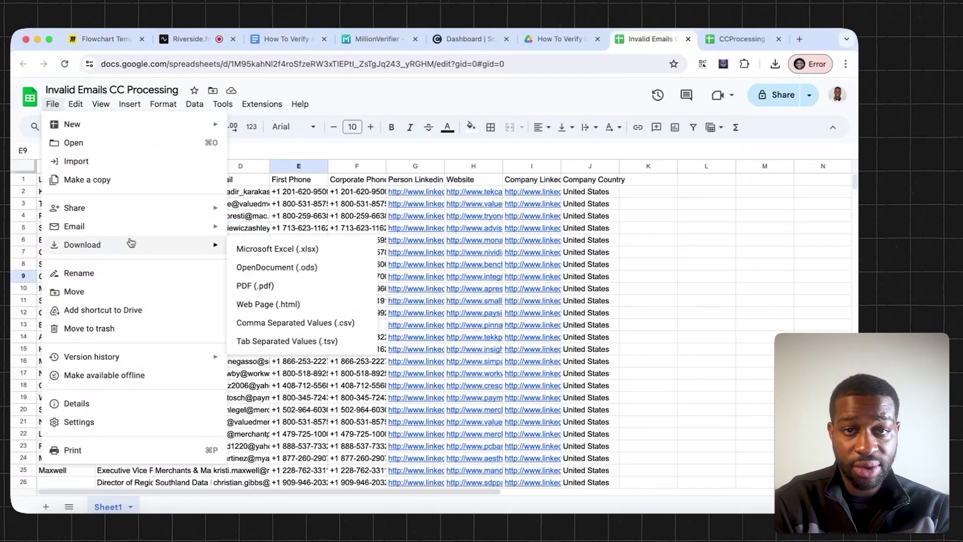
left_click(336, 324)
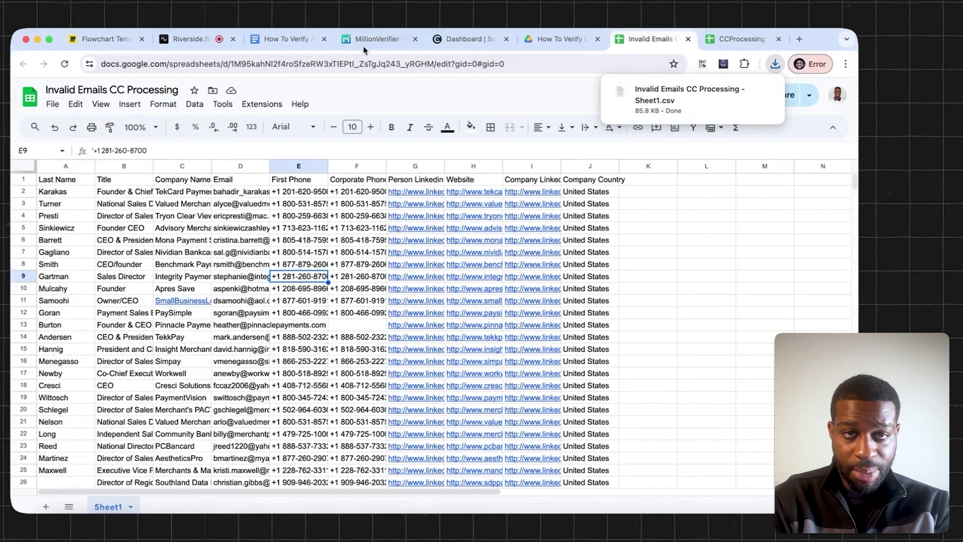
Step: Upload 'Invalid Emails CC Processing - Sheet1.csv' to MillionVerifier and start verifying its 359 emails
left_click(376, 39)
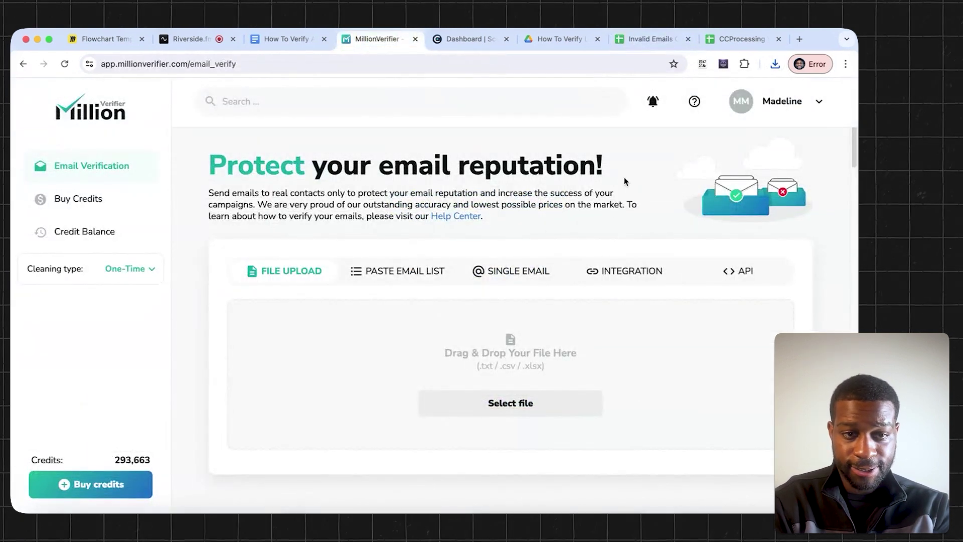
left_click(775, 64)
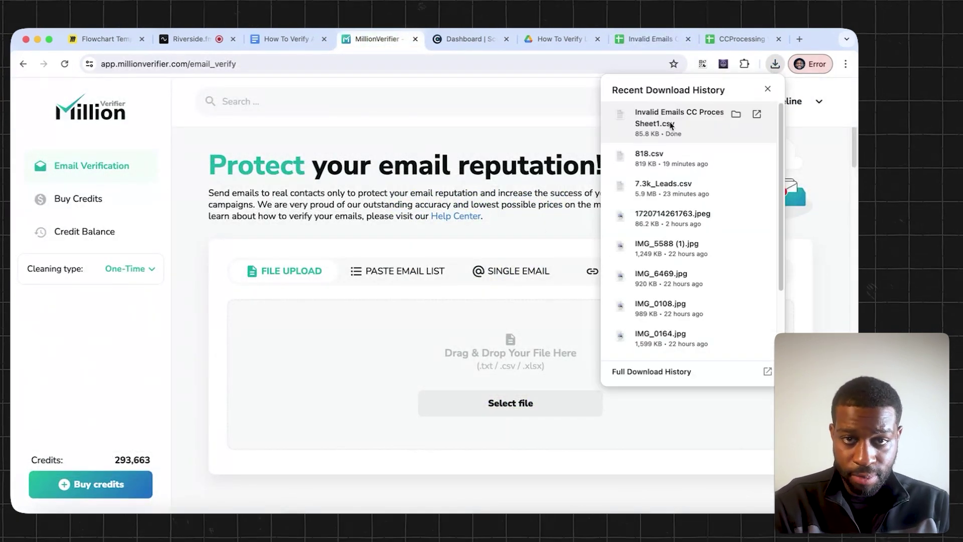
left_click_drag(670, 126, 501, 345)
left_click_drag(494, 358, 494, 357)
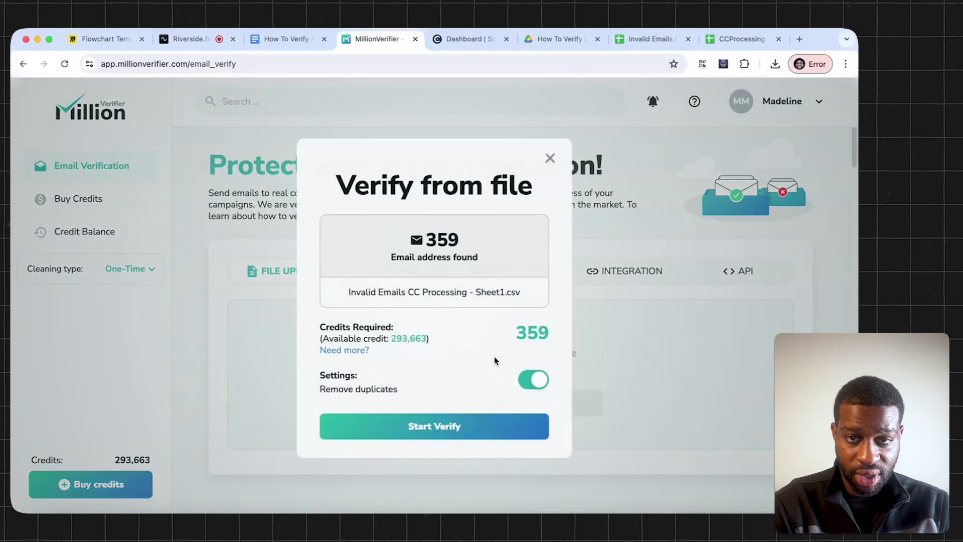
left_click(451, 427)
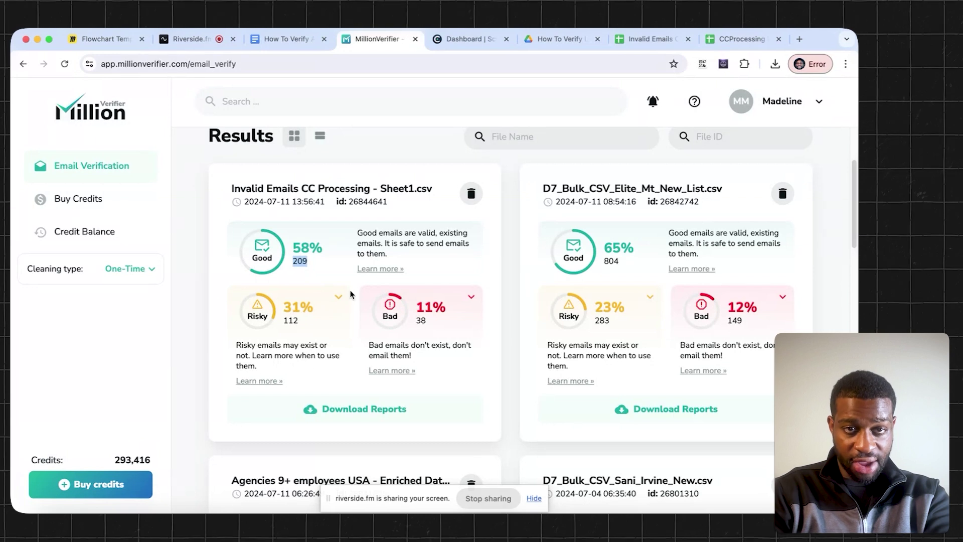
Step: Review the 112 risky results, download the Risky Emails Only report, and go to the Scrubby dashboard
left_click(339, 300)
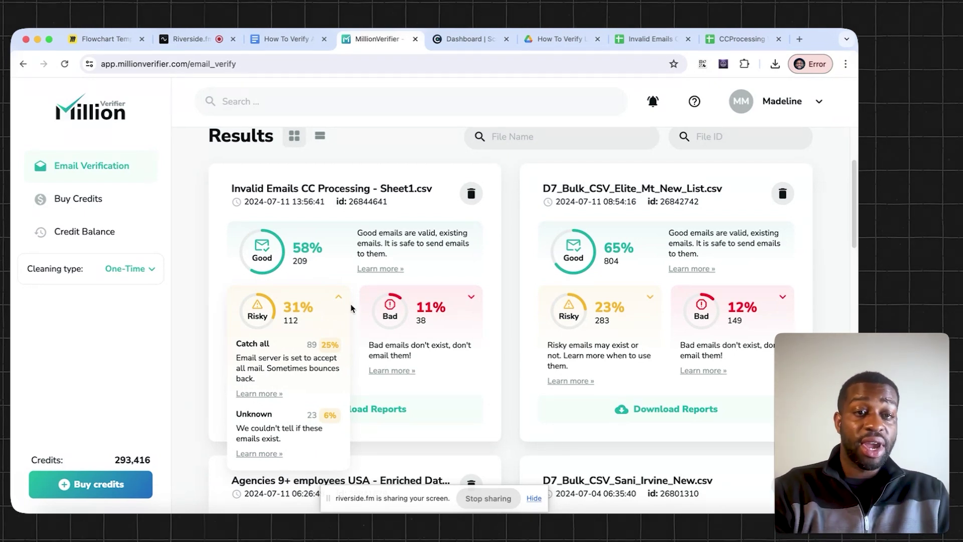
left_click(339, 296)
left_click(335, 407)
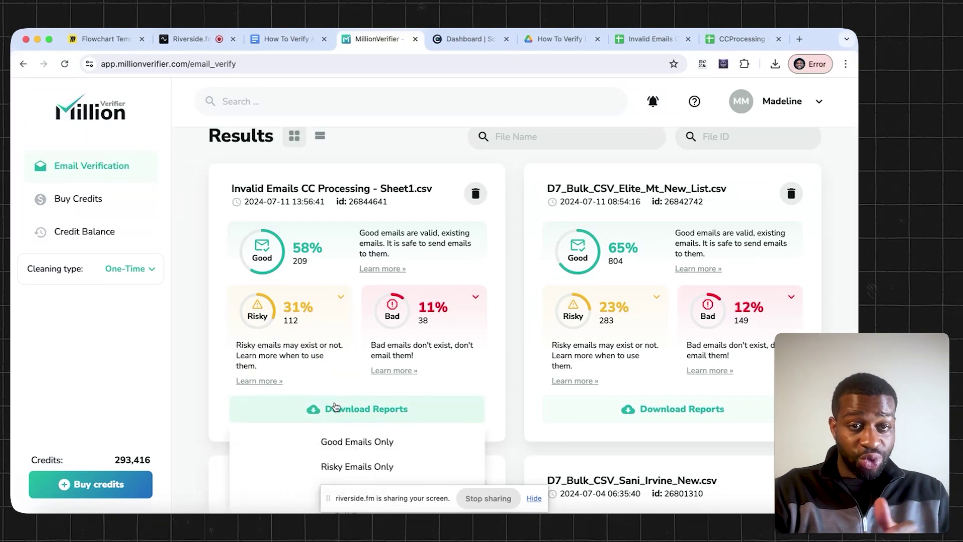
scroll(344, 441, "down", 1)
left_click(329, 434)
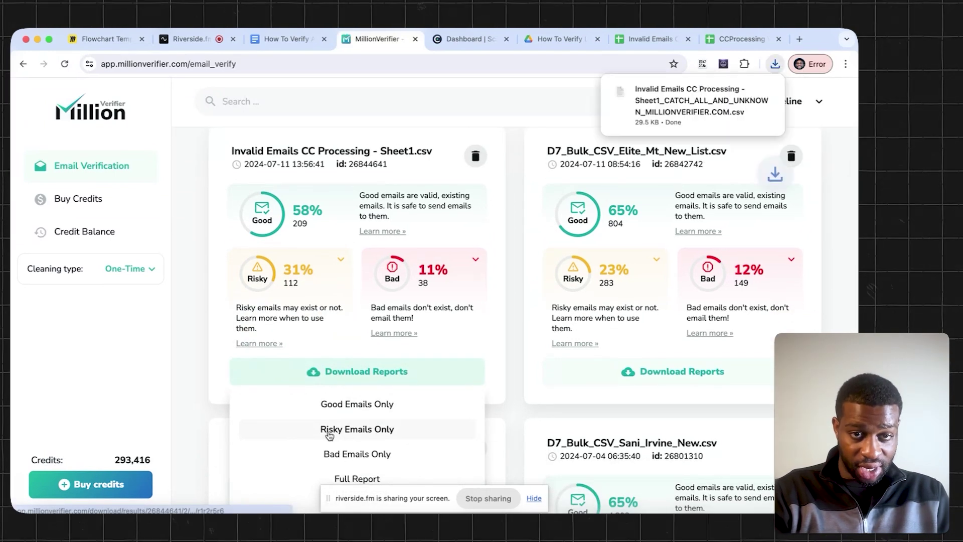
left_click(459, 44)
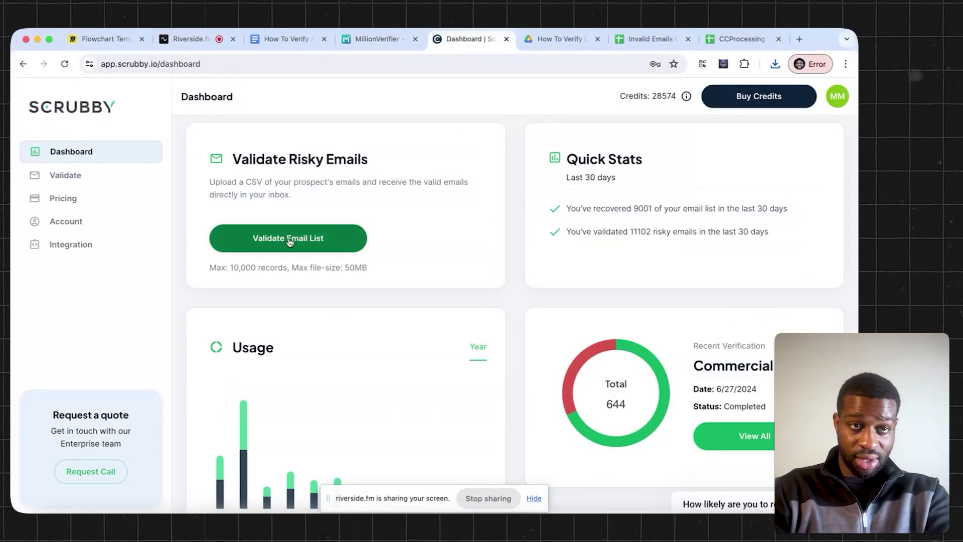
Step: Start a new Scrubby list and upload the CATCH_ALL_AND_UNKNOWN CSV
left_click(289, 240)
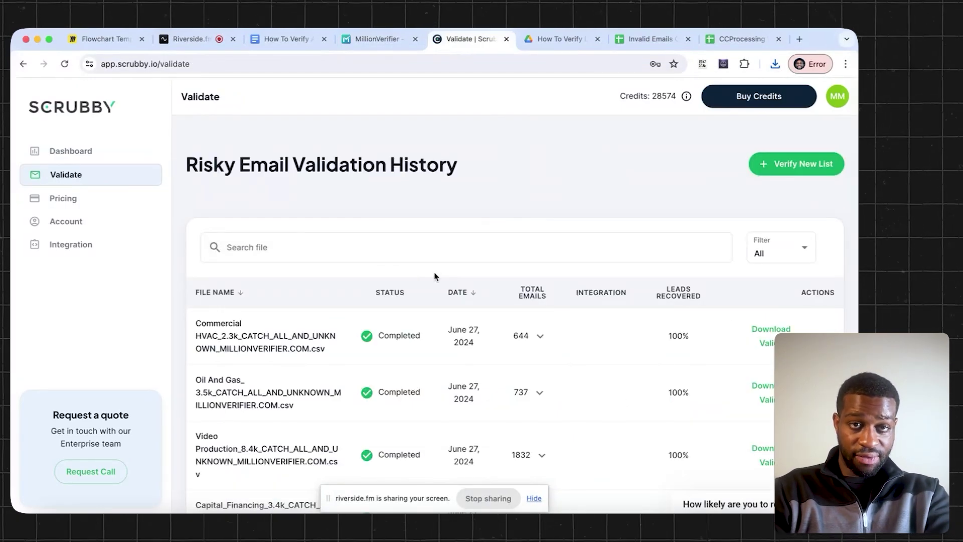
scroll(435, 276, "down", 1)
left_click(796, 142)
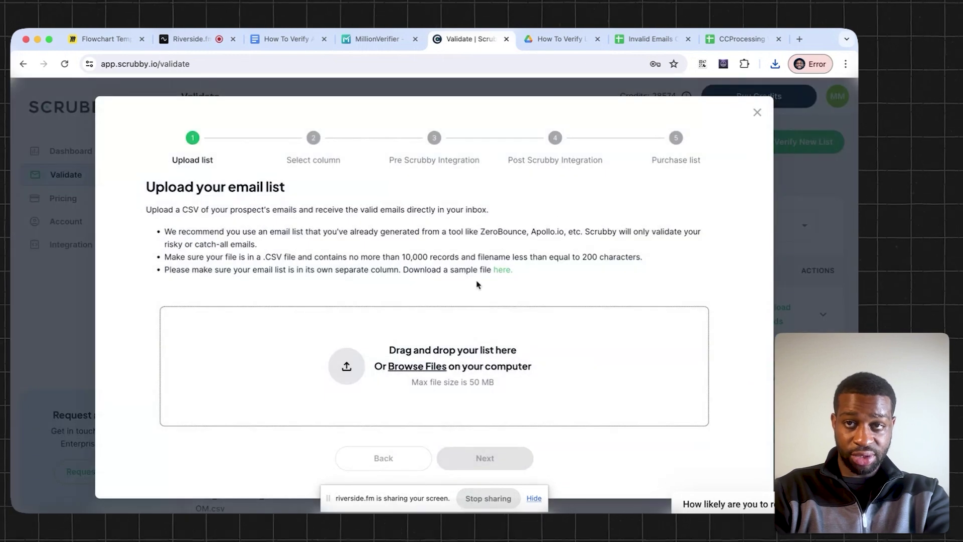
left_click(775, 64)
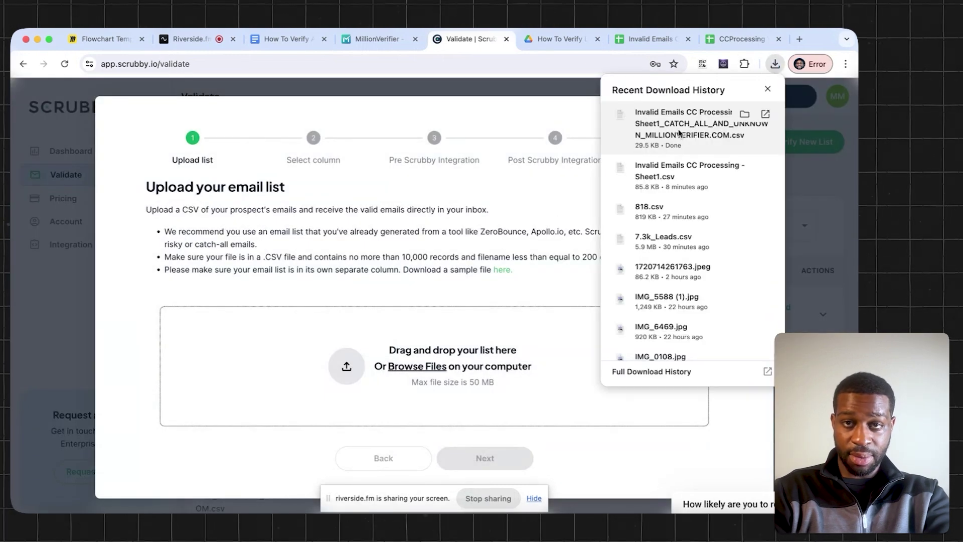
left_click_drag(678, 133, 471, 364)
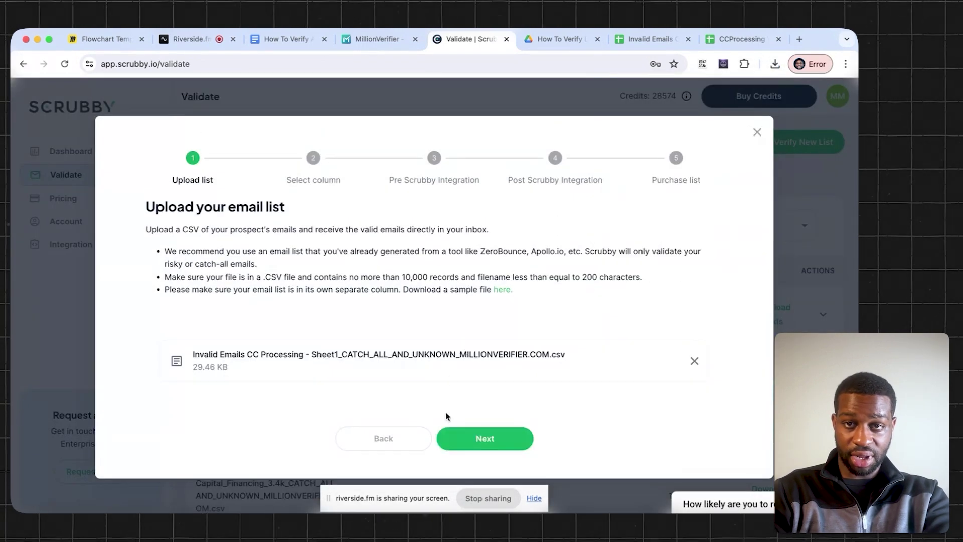
Step: Keep the EMAIL column, skip both integration steps, and pay for 112 emails with existing credits
left_click(485, 438)
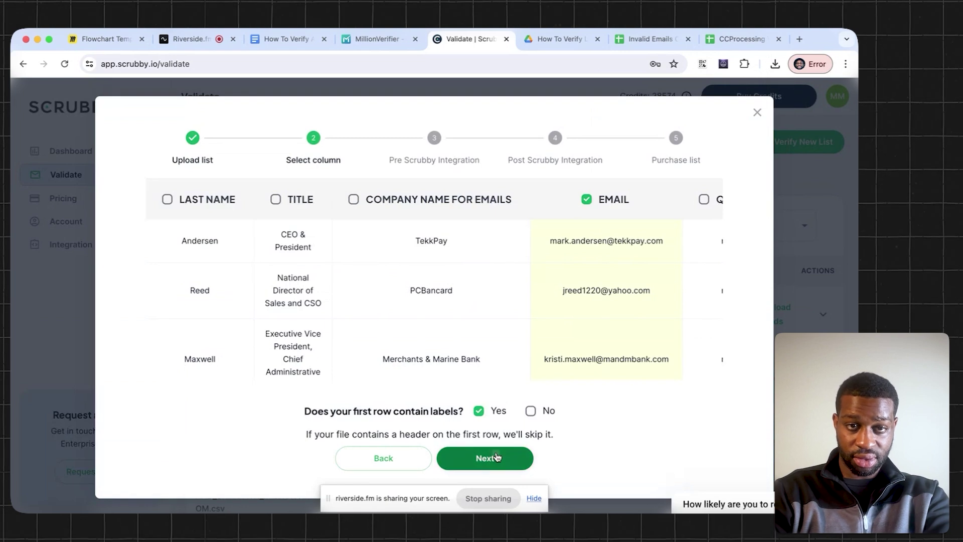
left_click(484, 457)
scroll(520, 348, "down", 2)
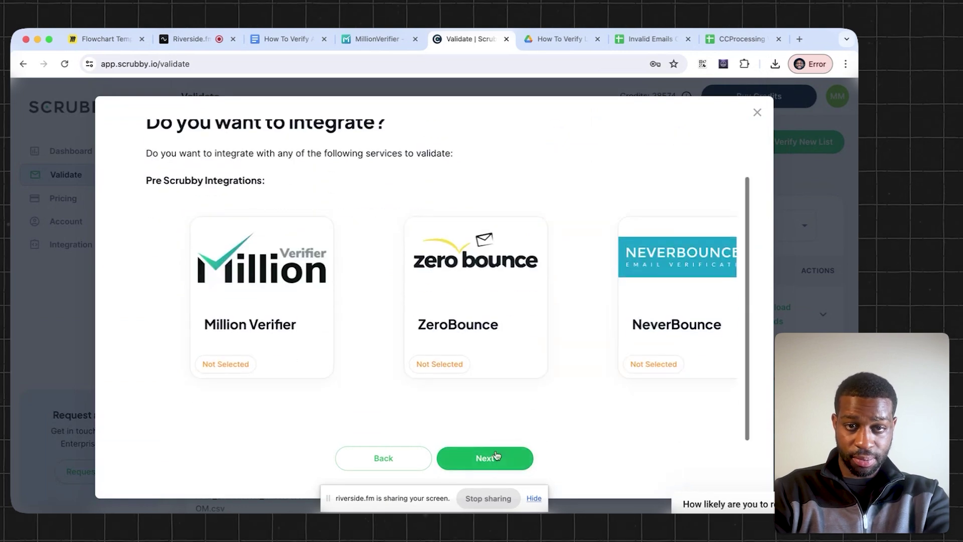
left_click(496, 468)
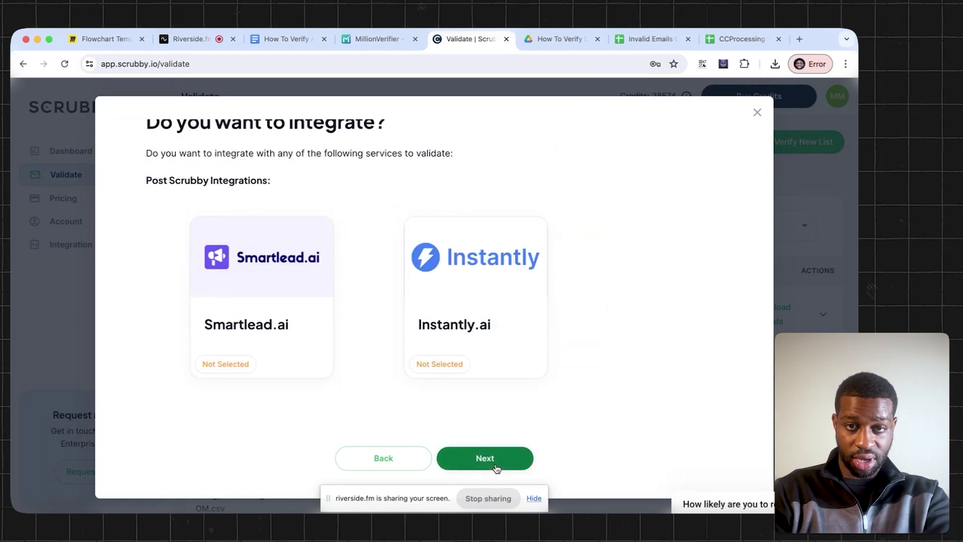
left_click(490, 464)
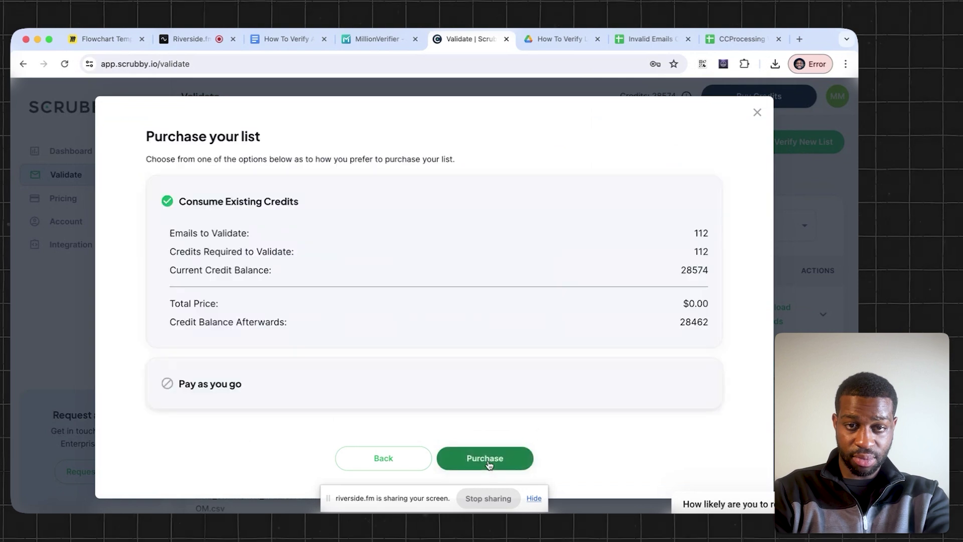
left_click(505, 456)
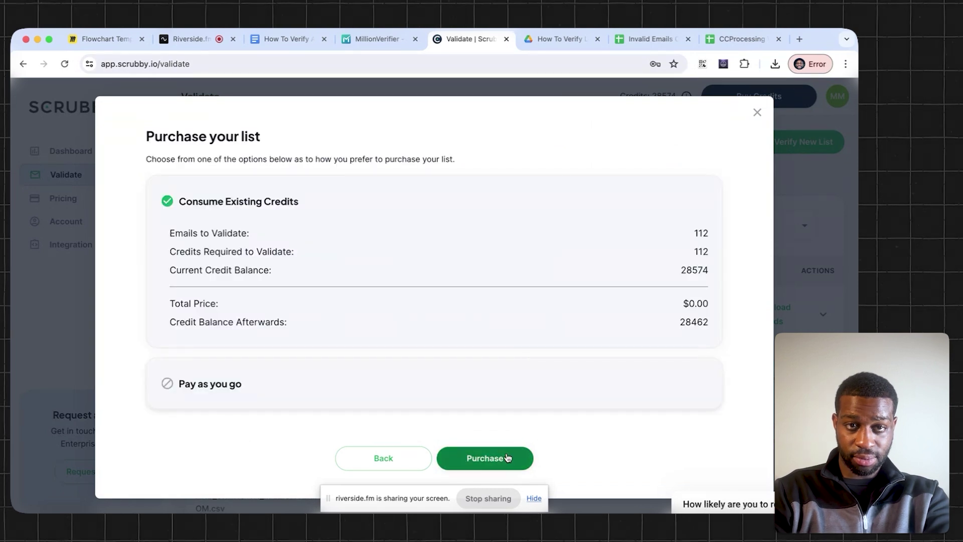
left_click(534, 499)
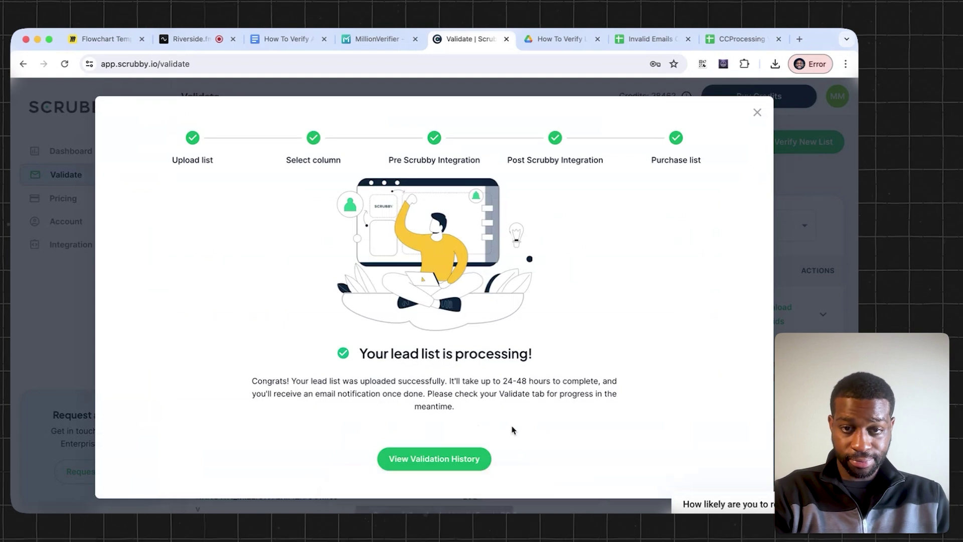